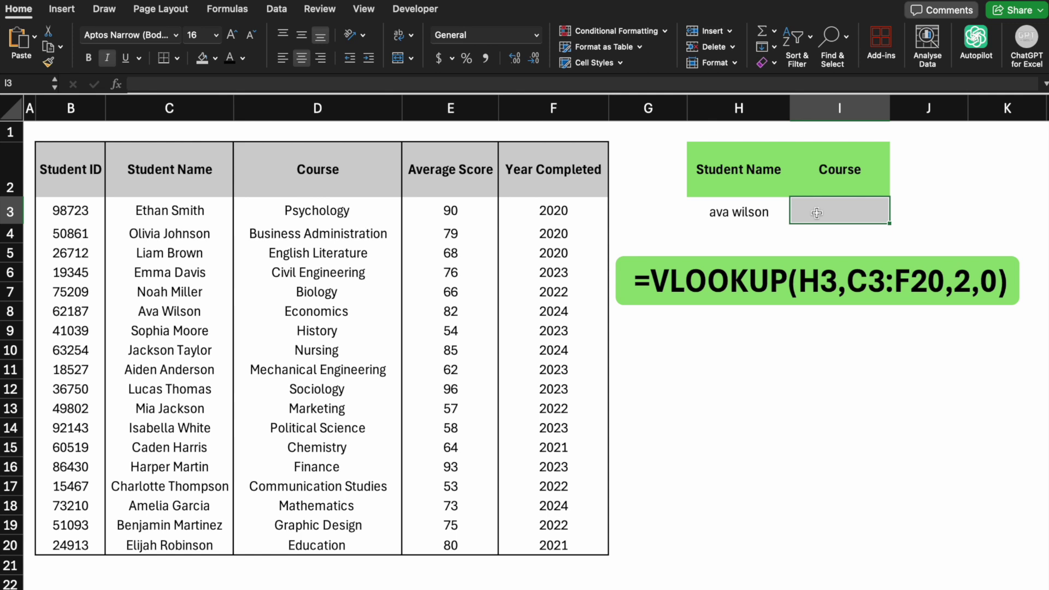
# - Enter =VLOOKUP(H3,C3:F20,2,FALSE) in I3 to return the student's course
pyautogui.write('=vl')
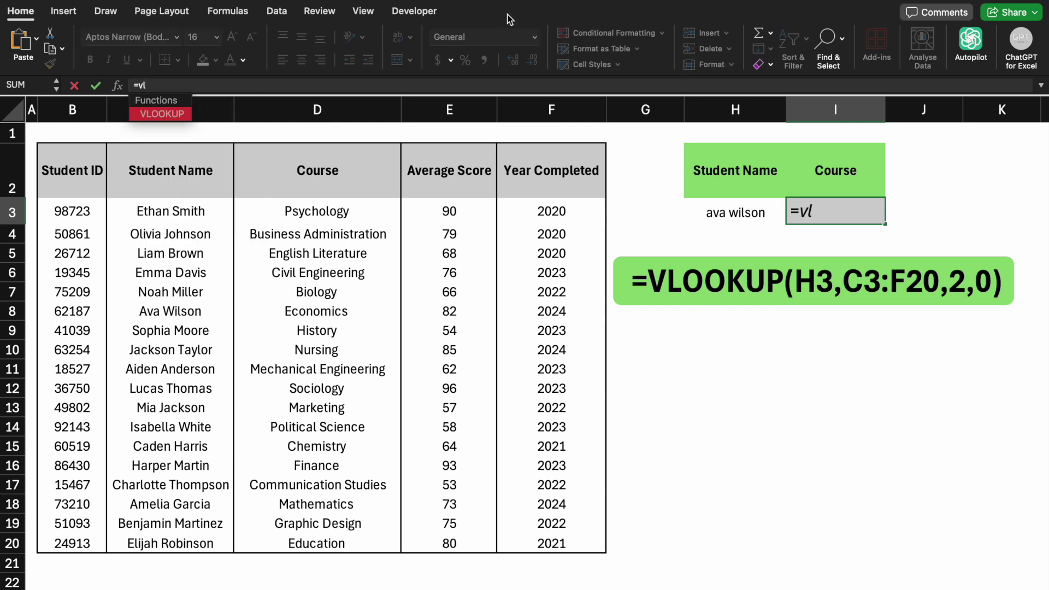
pyautogui.press('Tab')
pyautogui.click(740, 212)
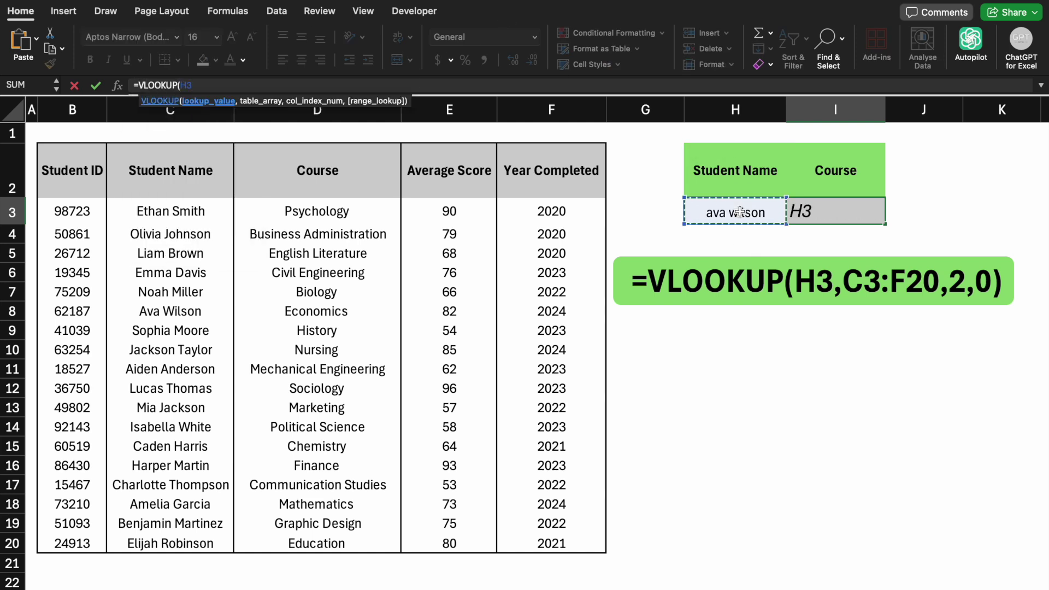
pyautogui.write(',')
pyautogui.click(205, 208)
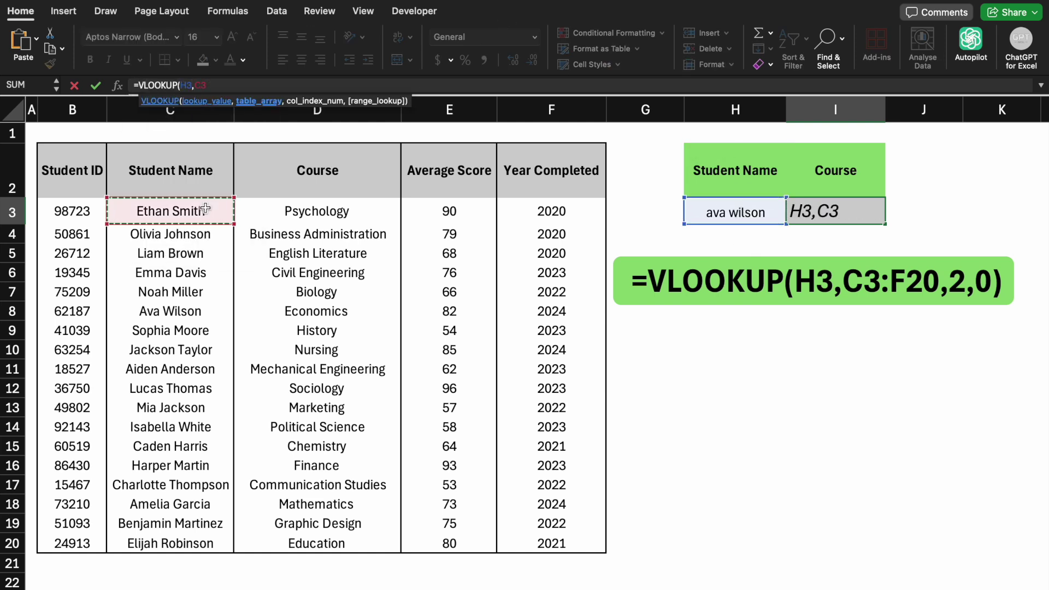
pyautogui.hotkey('ctrl', 'shift', 'Right')
pyautogui.hotkey('ctrl', 'shift', 'Down')
pyautogui.write(',')
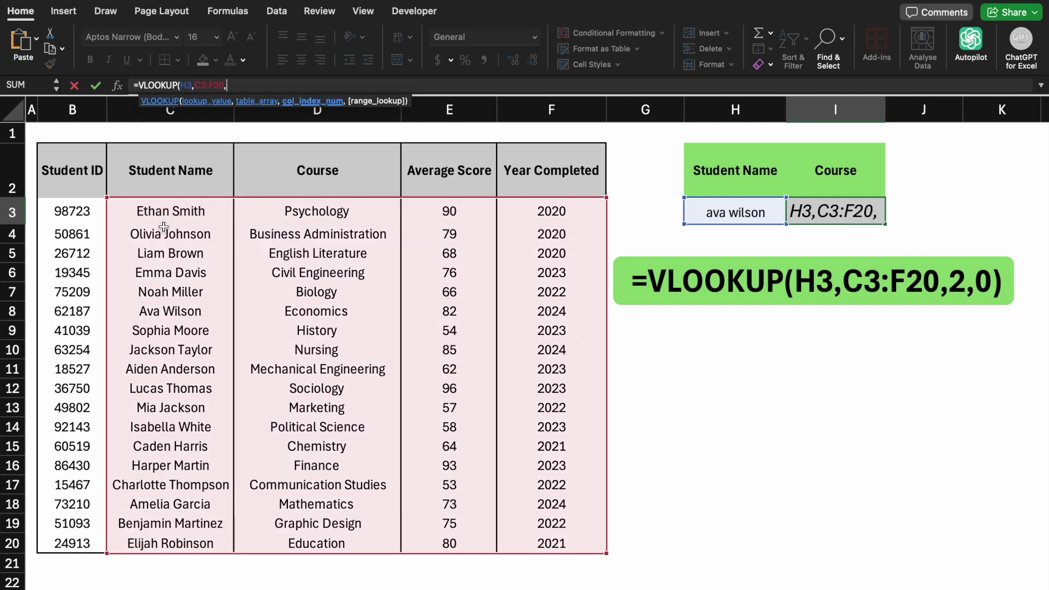
pyautogui.write('2,')
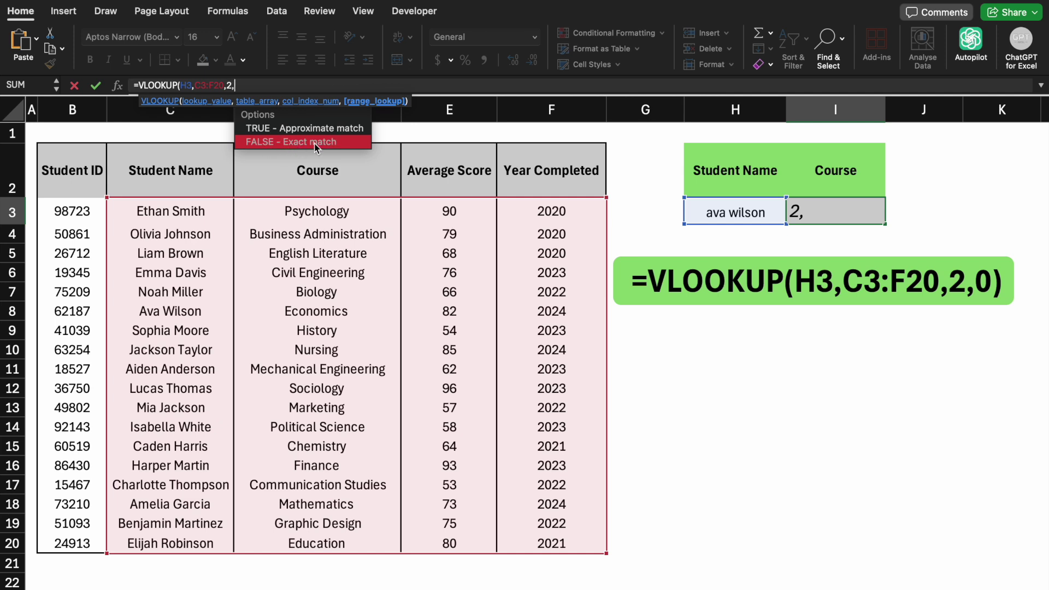
pyautogui.doubleClick(313, 143)
pyautogui.write(')')
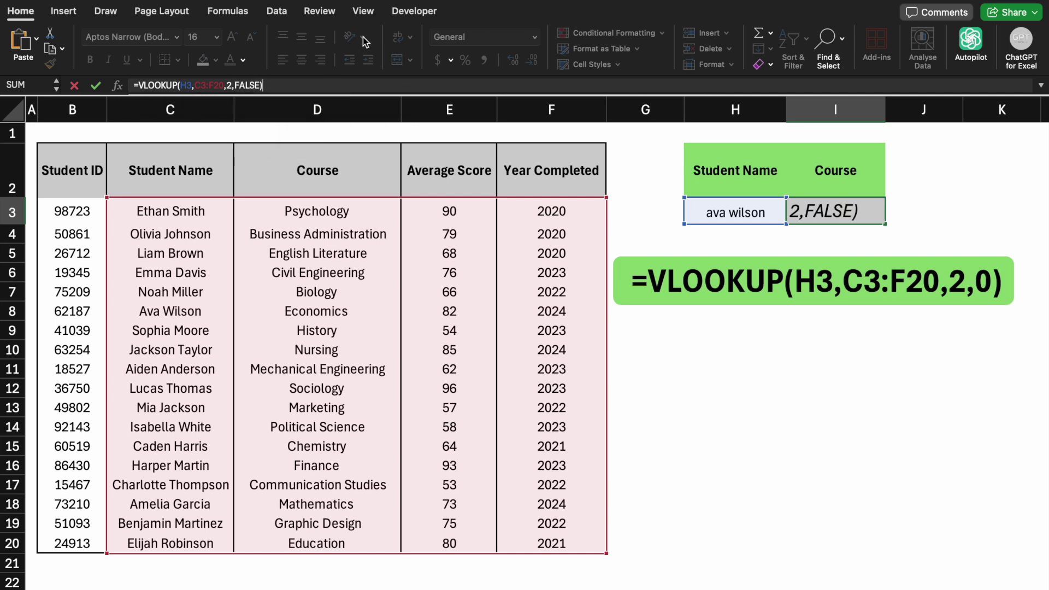
pyautogui.press('Return')
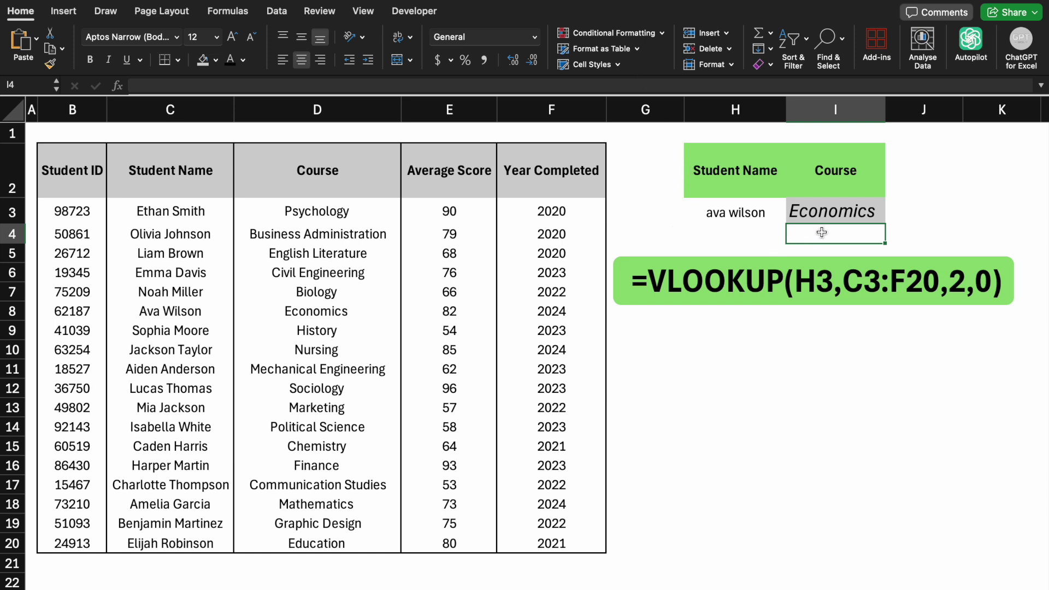
# - Test the lookup by entering two other student names in H3 in turn
pyautogui.press('Up')
pyautogui.press('Left')
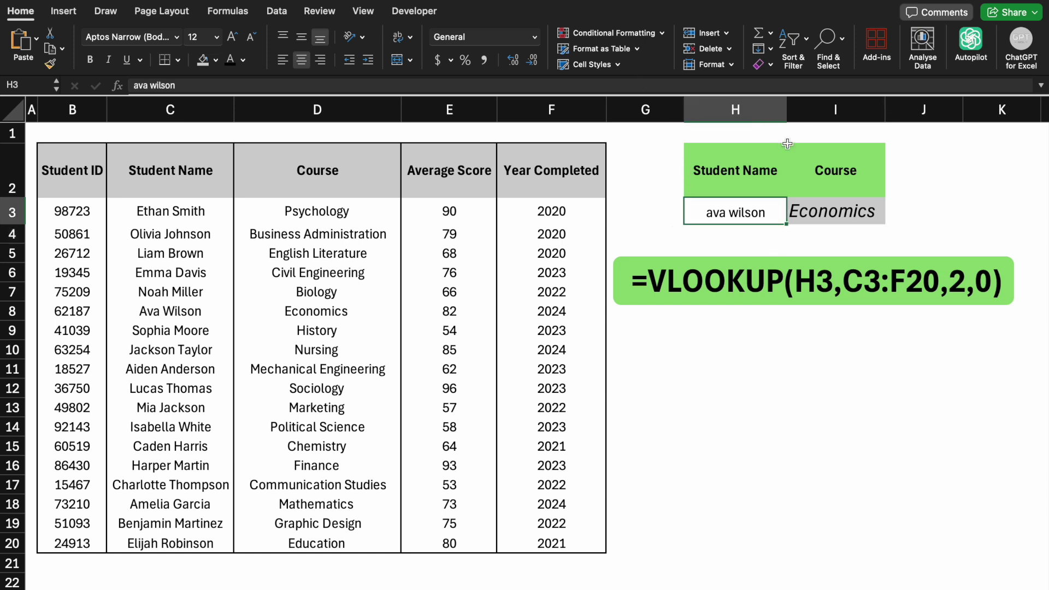
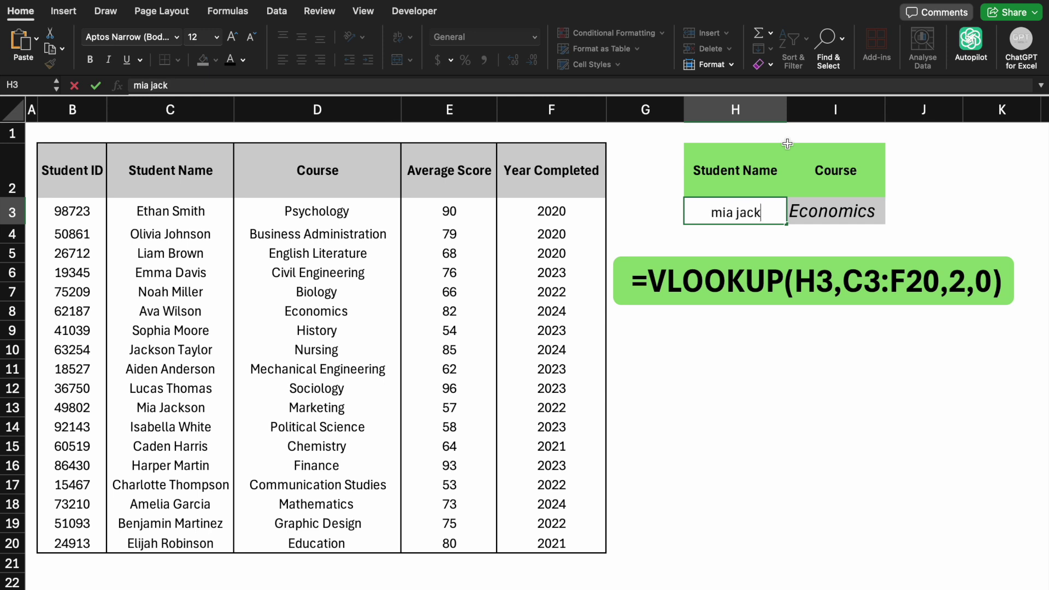
pyautogui.press('Return')
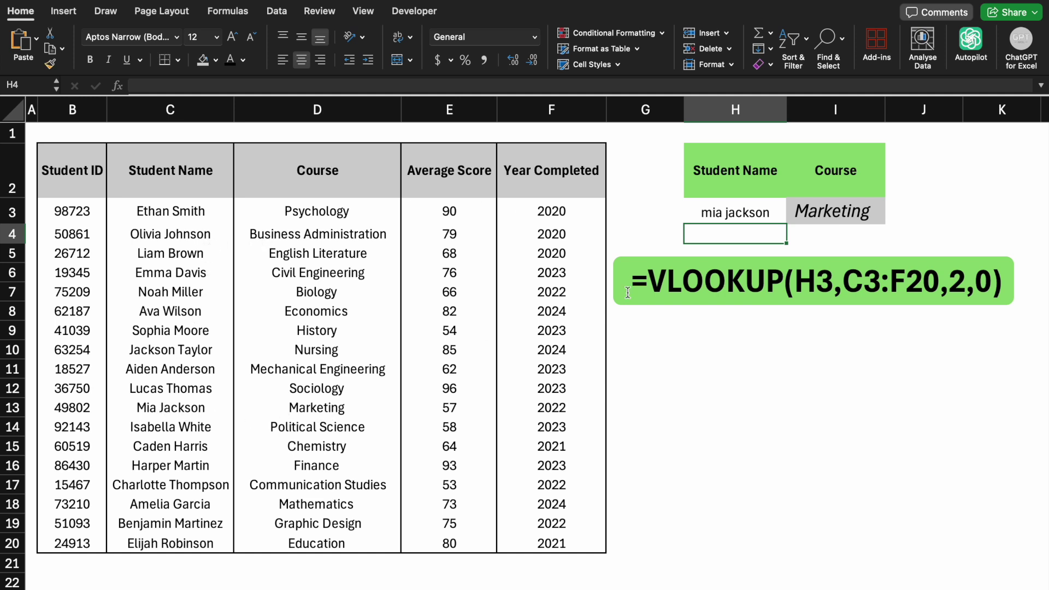
pyautogui.click(751, 216)
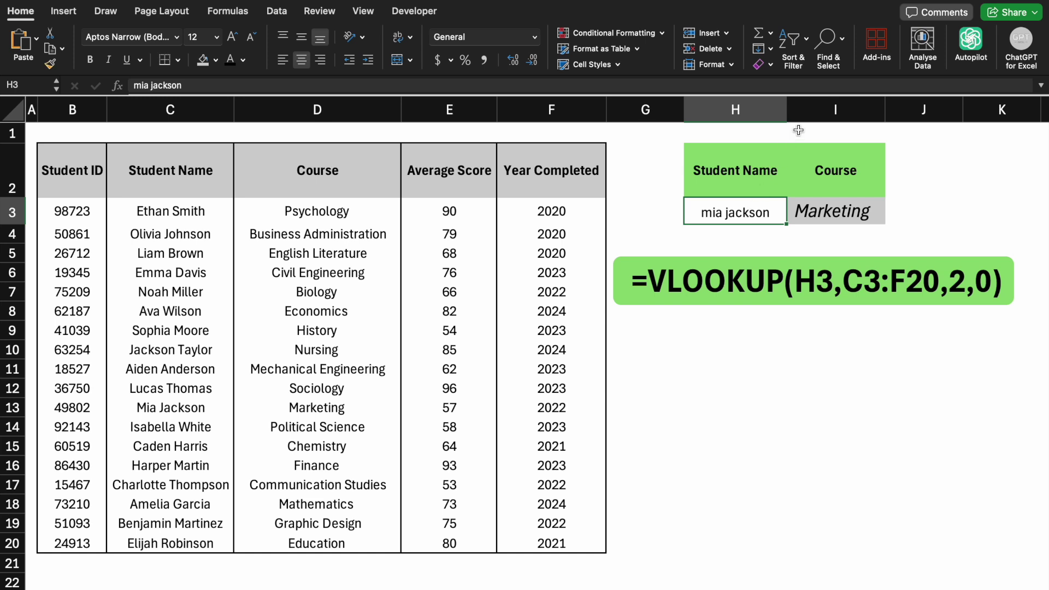
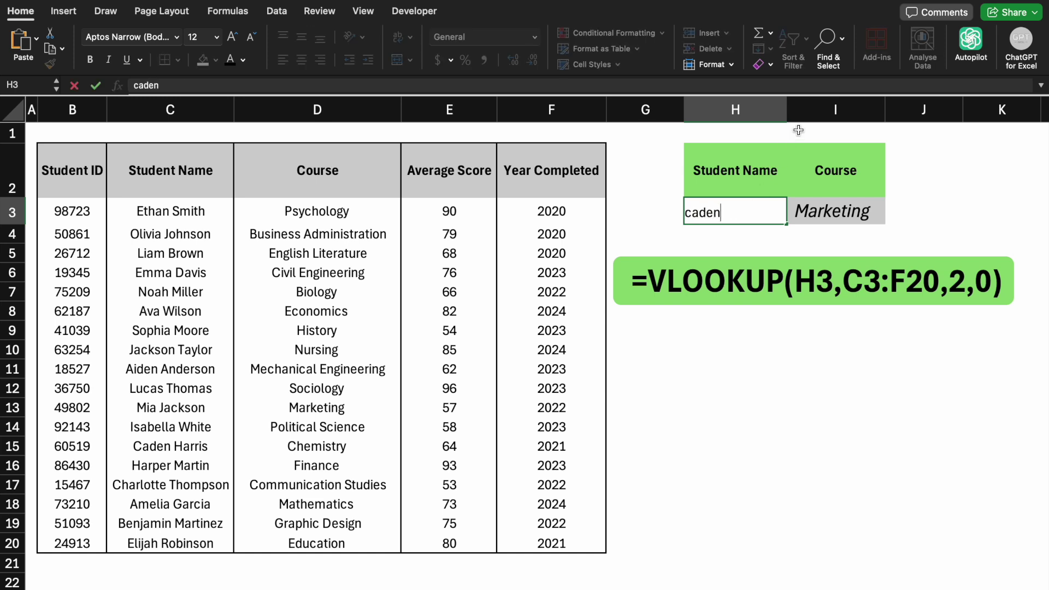
pyautogui.press('Return')
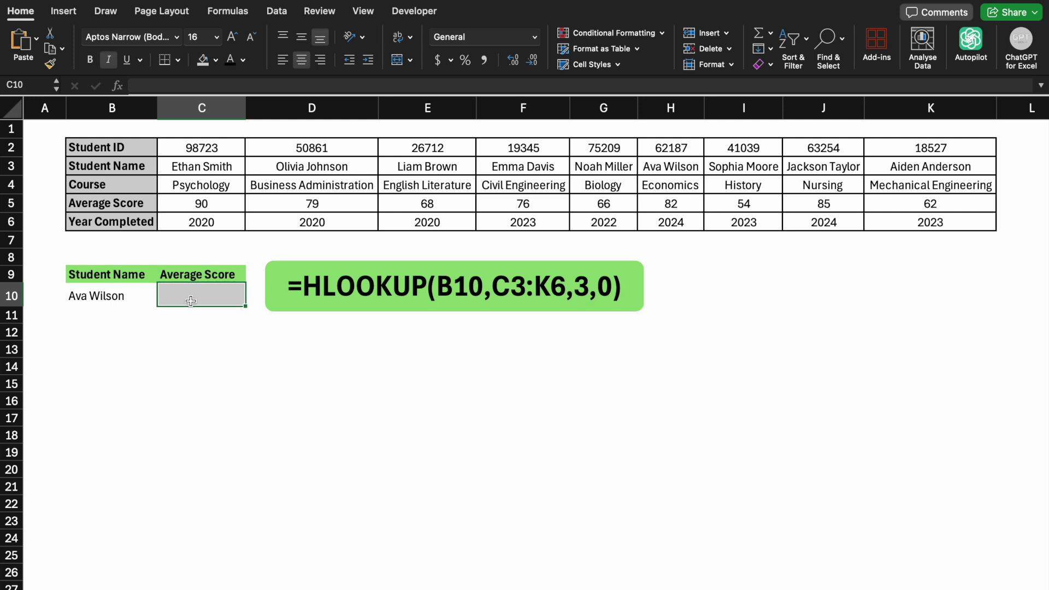
# - Enter =HLOOKUP(B10,C3:K6,3,FALSE) in C10, returning an average score of 82
pyautogui.click(266, 83)
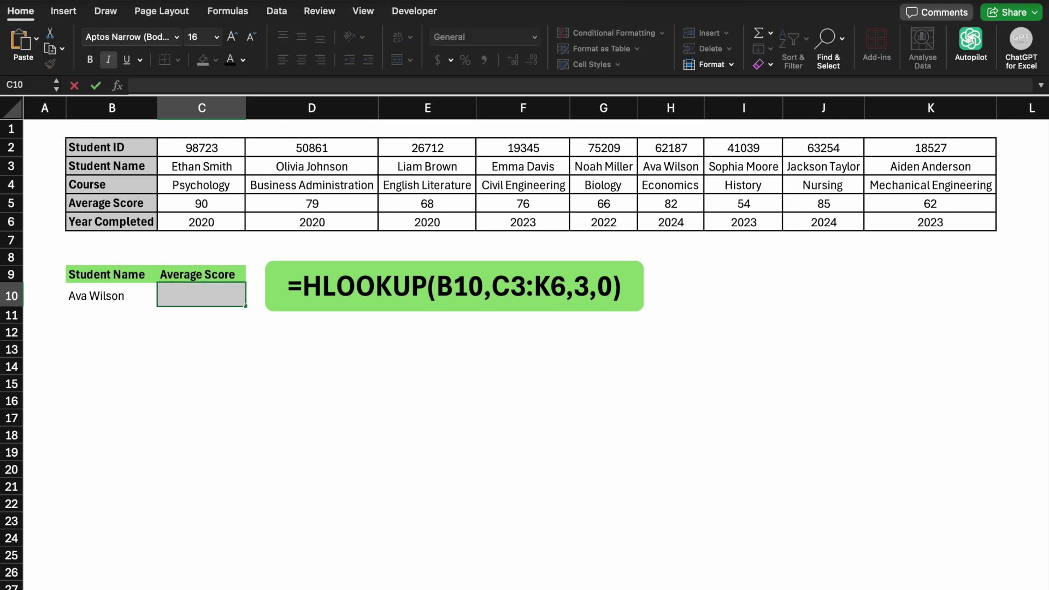
pyautogui.write('=hl')
pyautogui.press('Tab')
pyautogui.click(104, 295)
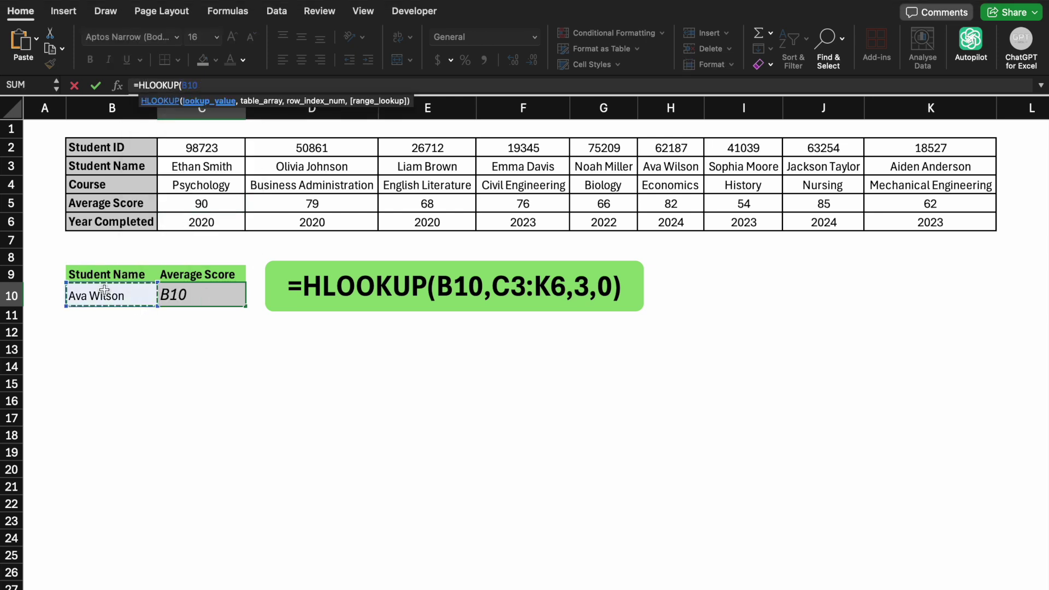
pyautogui.write(',')
pyautogui.moveTo(205, 166); pyautogui.dragTo(203, 203)
pyautogui.hotkey('shift', 'Down')
pyautogui.press('super+shift+Right')
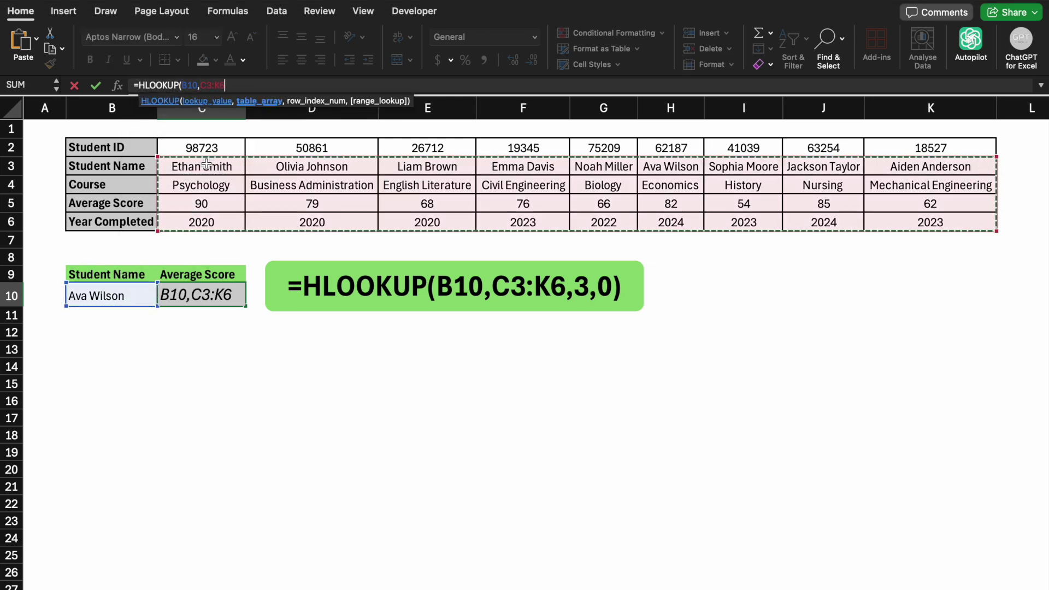
pyautogui.write(',')
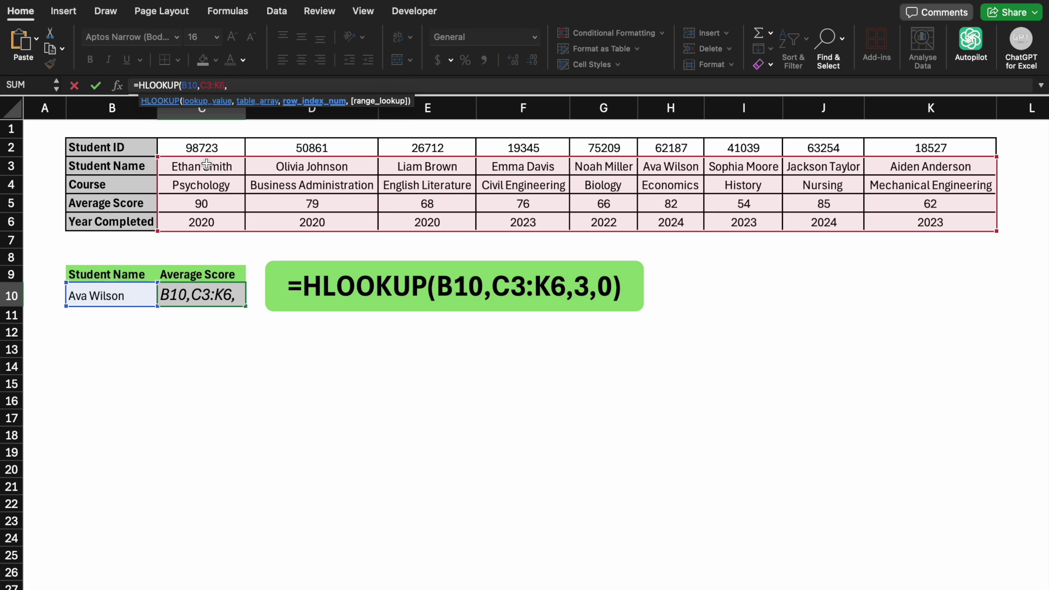
pyautogui.write('3,')
pyautogui.doubleClick(320, 143)
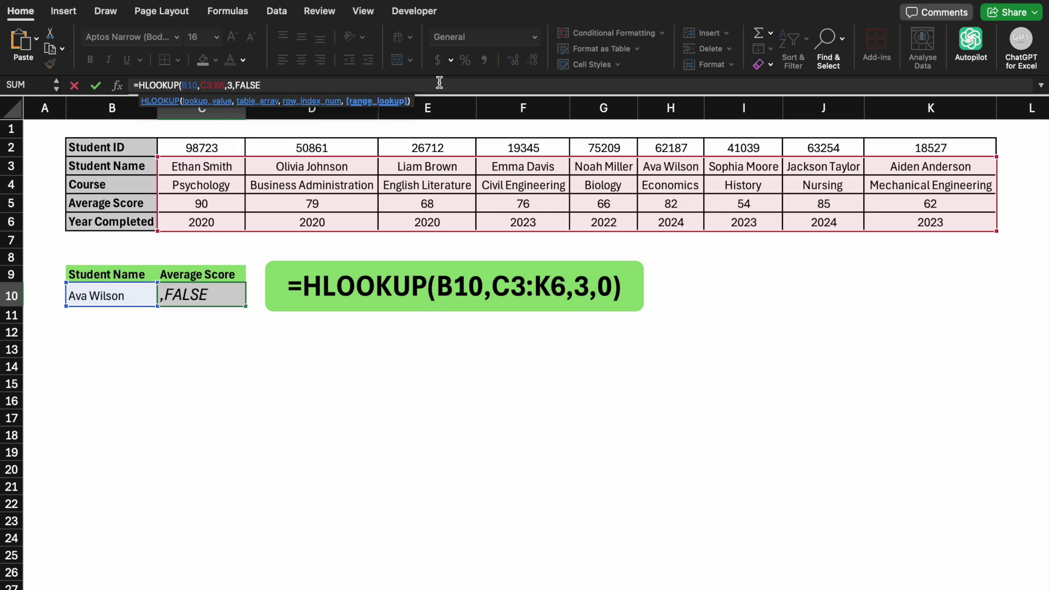
pyautogui.write(')')
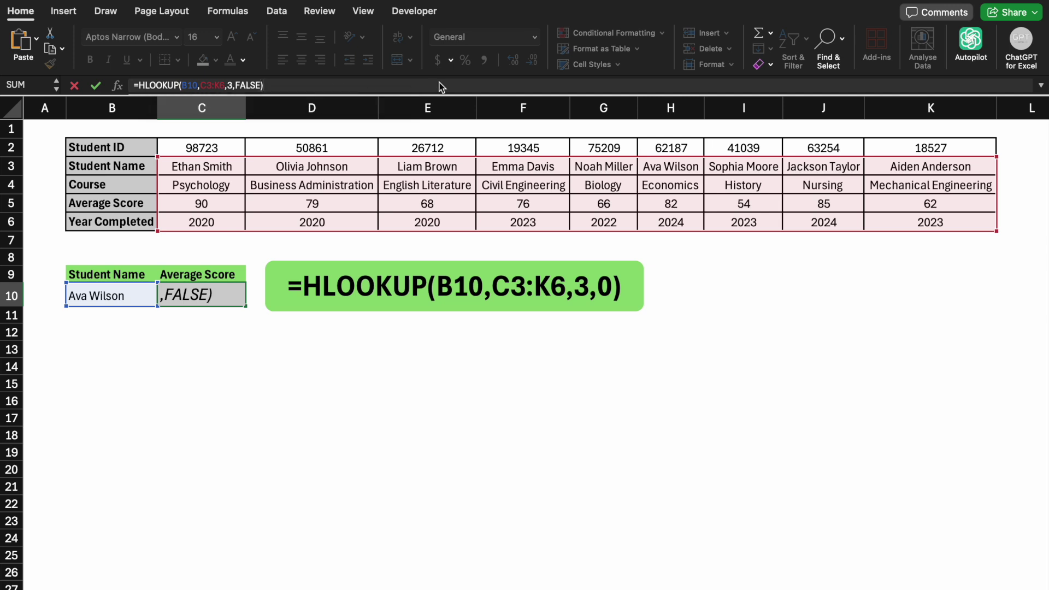
pyautogui.press('Return')
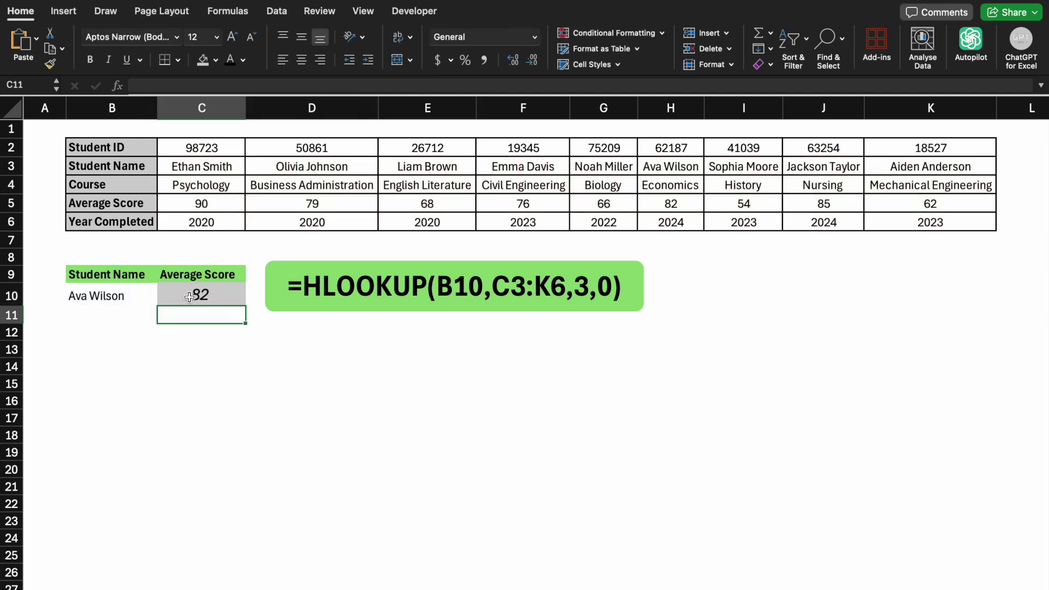
pyautogui.click(189, 296)
pyautogui.click(203, 382)
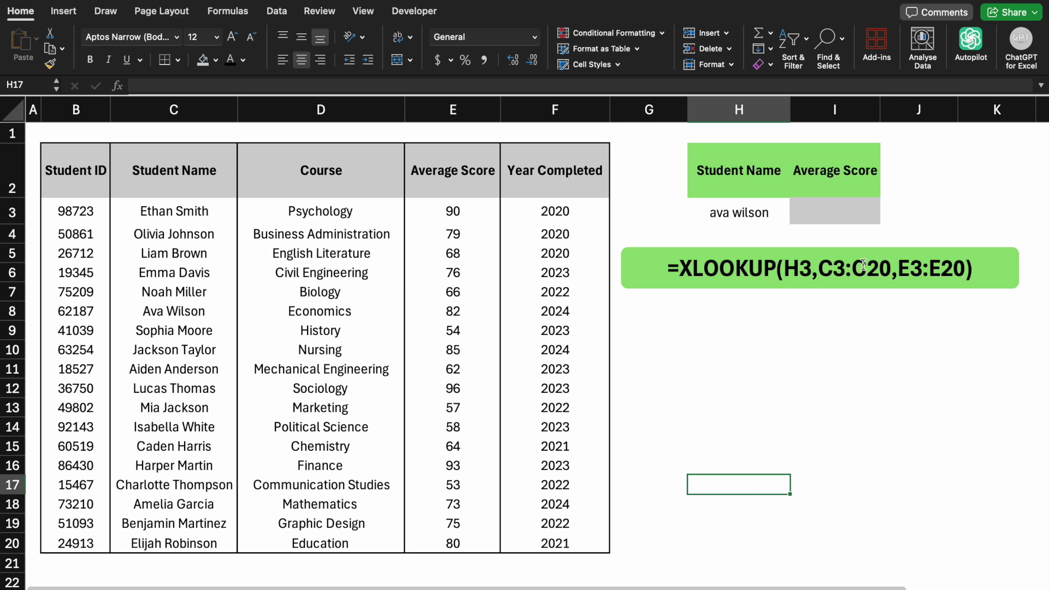
# - Enter =XLOOKUP(H3,C3:C20,D3:D20) in I3, showing Economics, and widen column I
pyautogui.click(839, 216)
pyautogui.write('=xl')
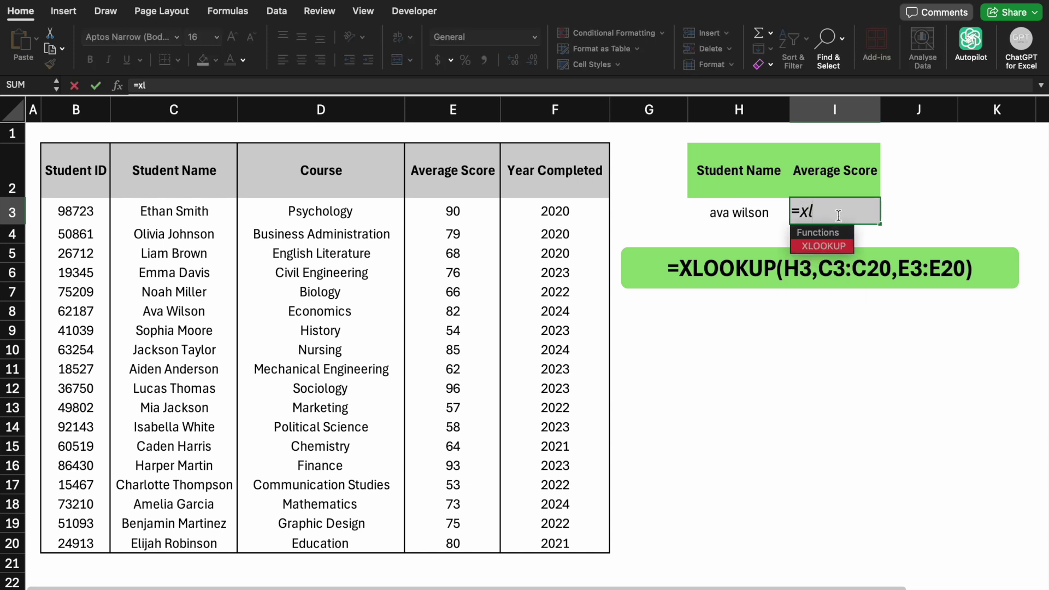
pyautogui.press('Tab')
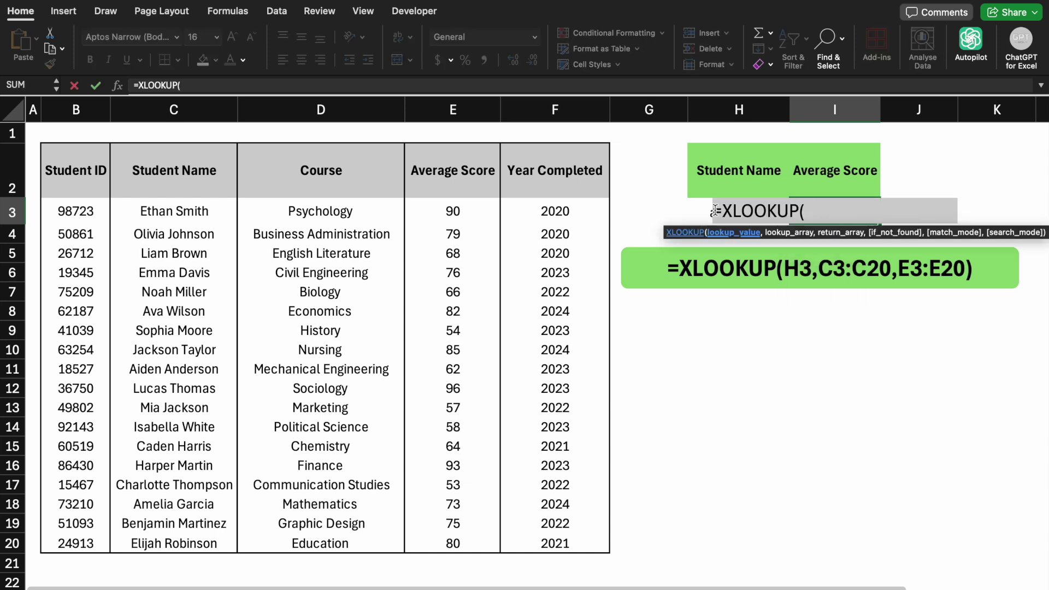
pyautogui.click(706, 208)
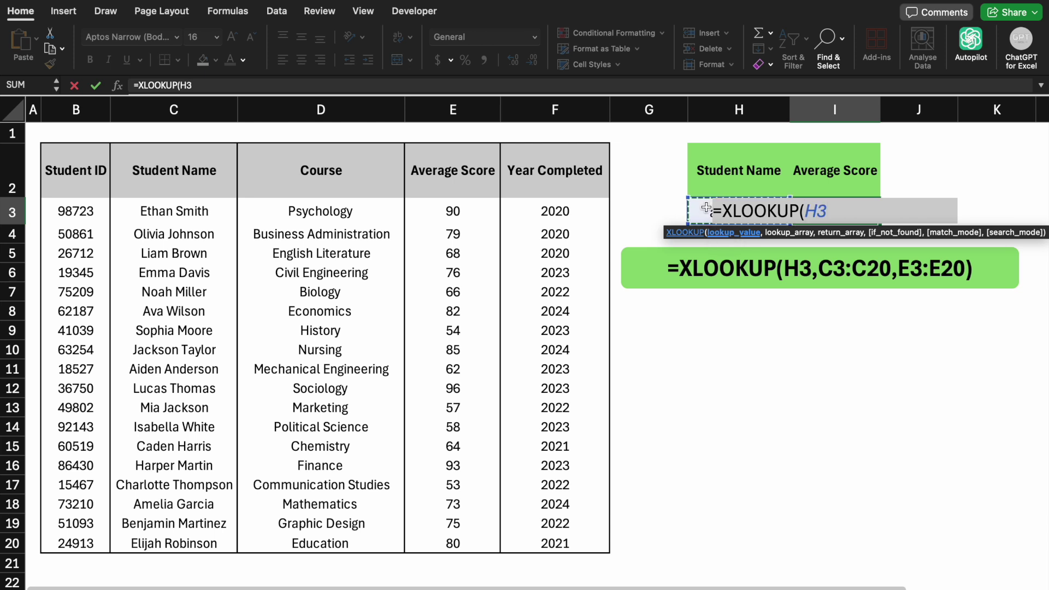
pyautogui.write(',')
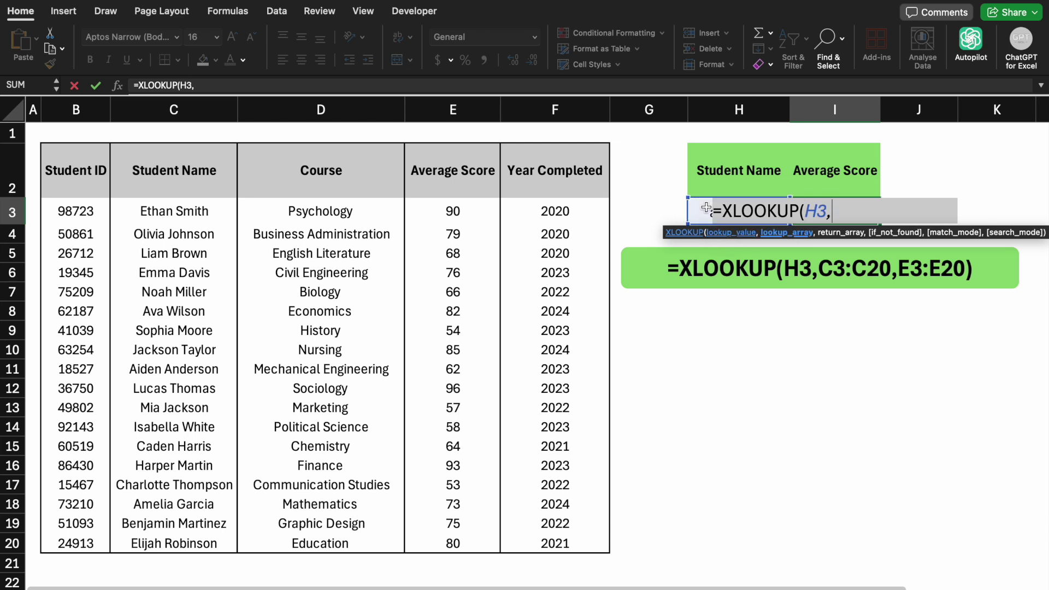
pyautogui.click(166, 217)
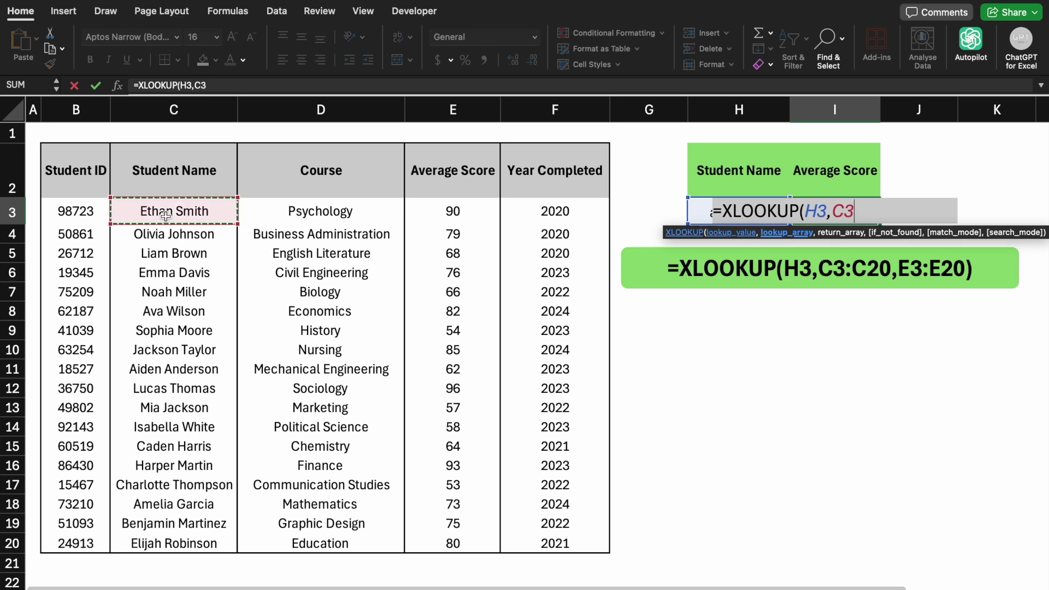
pyautogui.hotkey('ctrl', 'shift', 'Down')
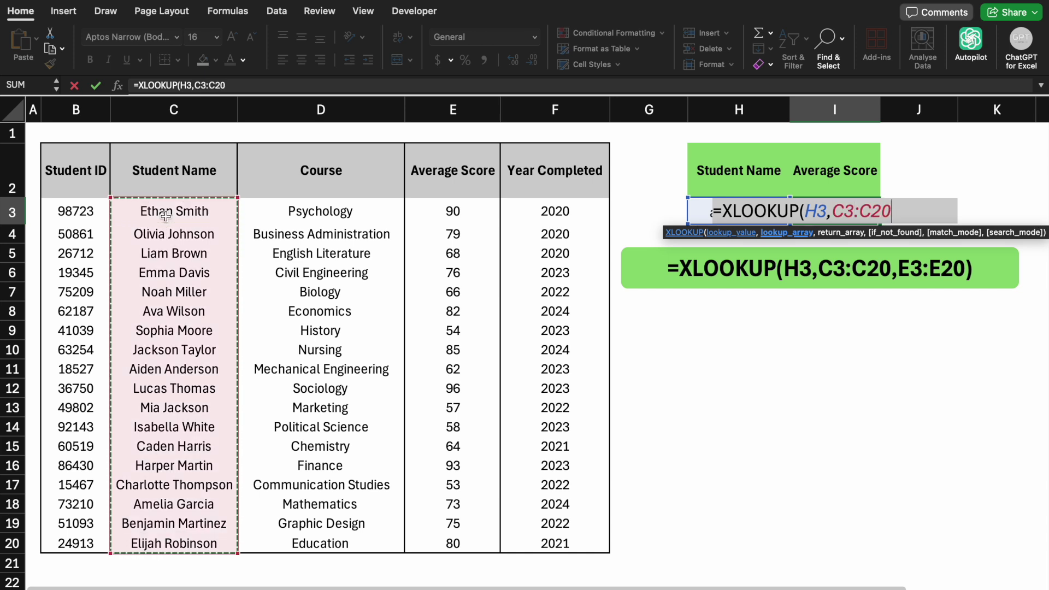
pyautogui.write(',')
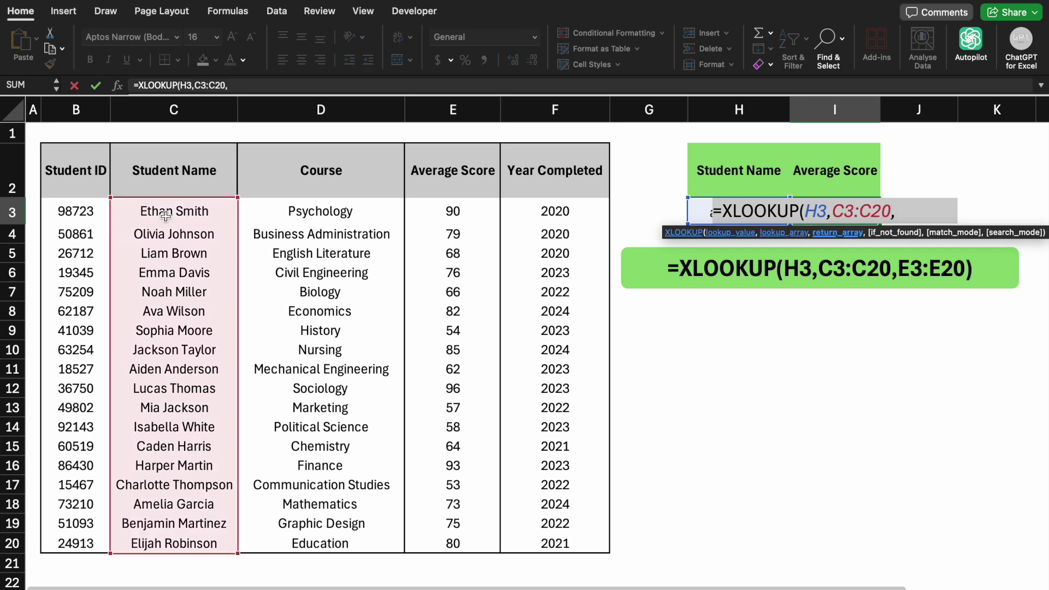
pyautogui.click(299, 206)
pyautogui.hotkey('ctrl', 'shift', 'Down')
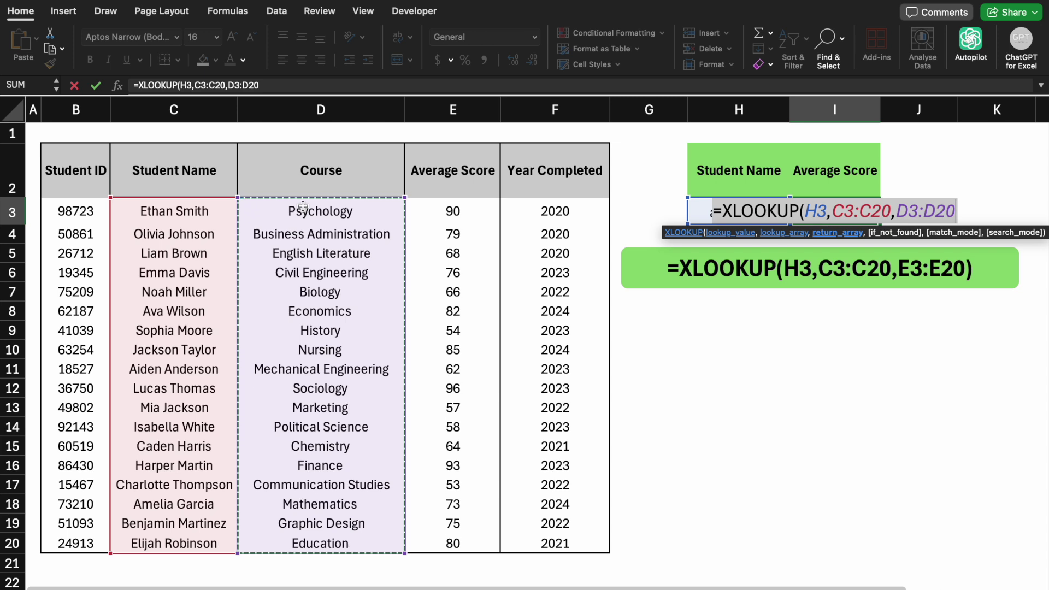
pyautogui.press('Return')
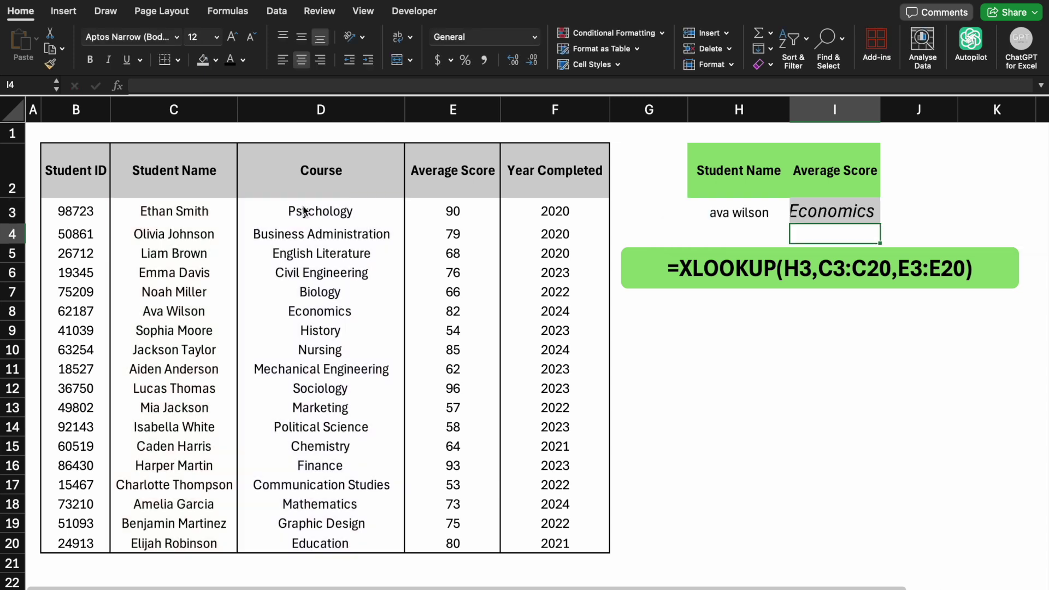
pyautogui.moveTo(880, 104); pyautogui.dragTo(889, 104)
pyautogui.click(720, 400)
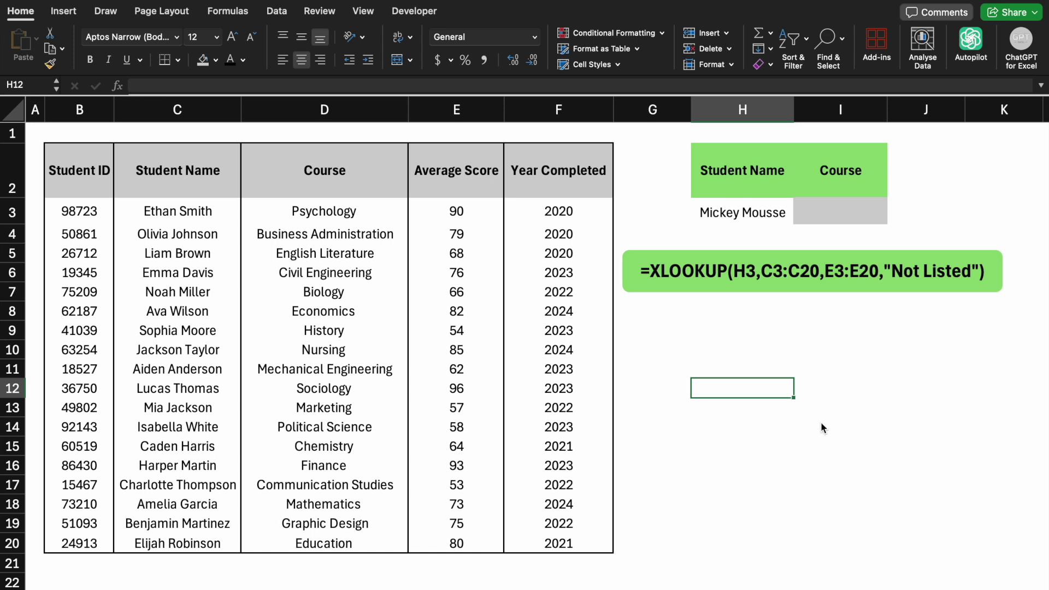
# - Enter =XLOOKUP(H3,C3:C20,D3:D20,"Not Listed") in I3 as a course lookup with fallback
pyautogui.click(841, 219)
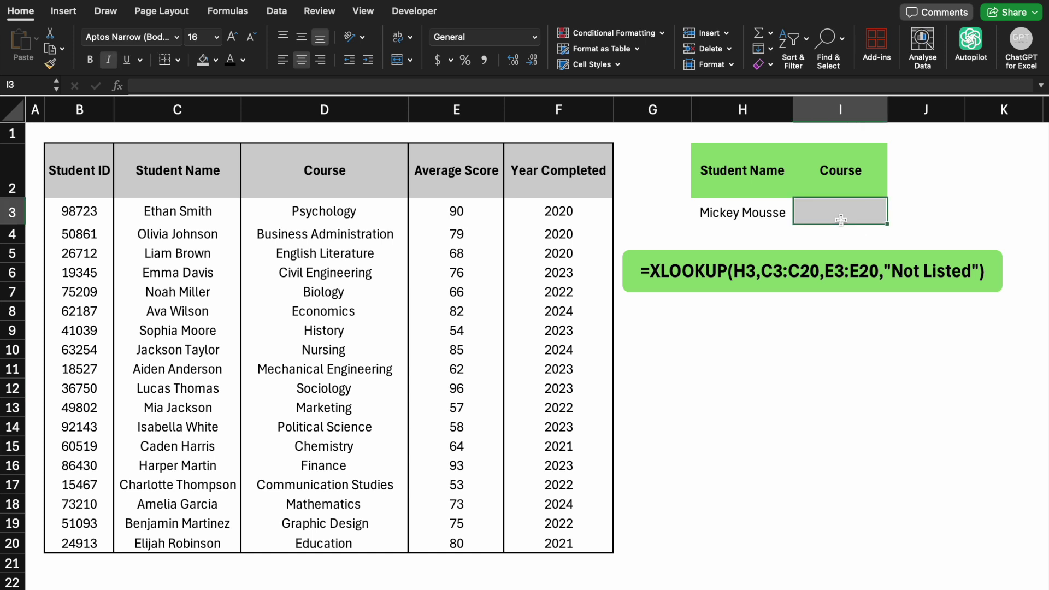
pyautogui.press('F2')
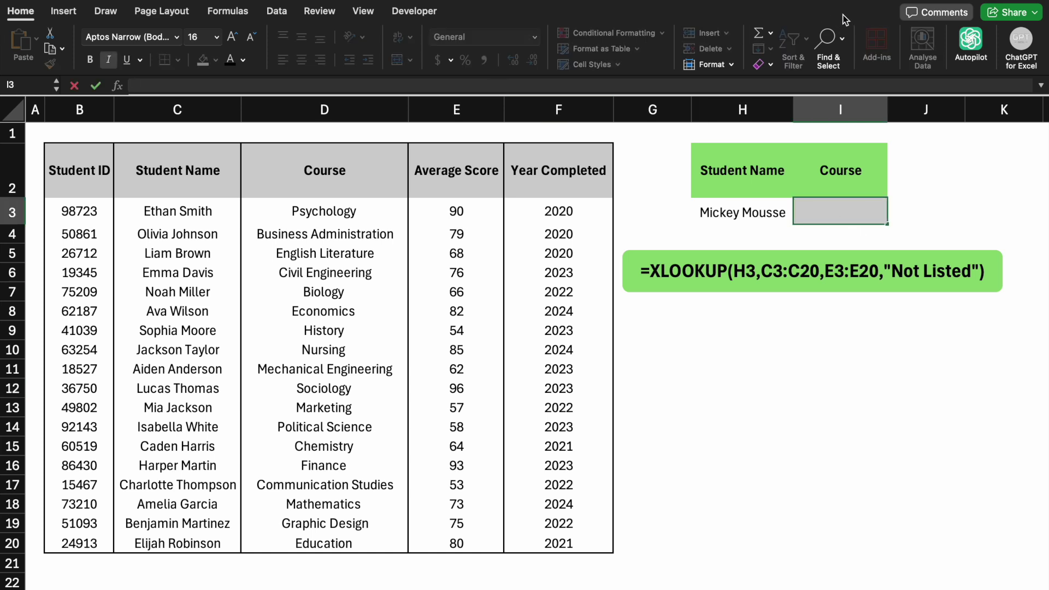
pyautogui.write('=')
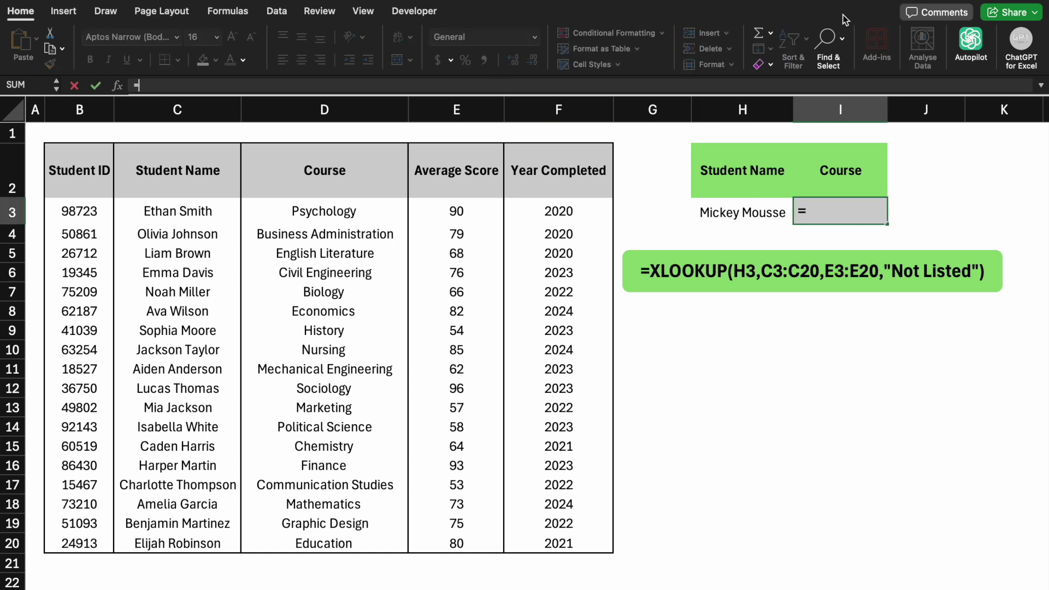
pyautogui.write('xl')
pyautogui.press('Tab')
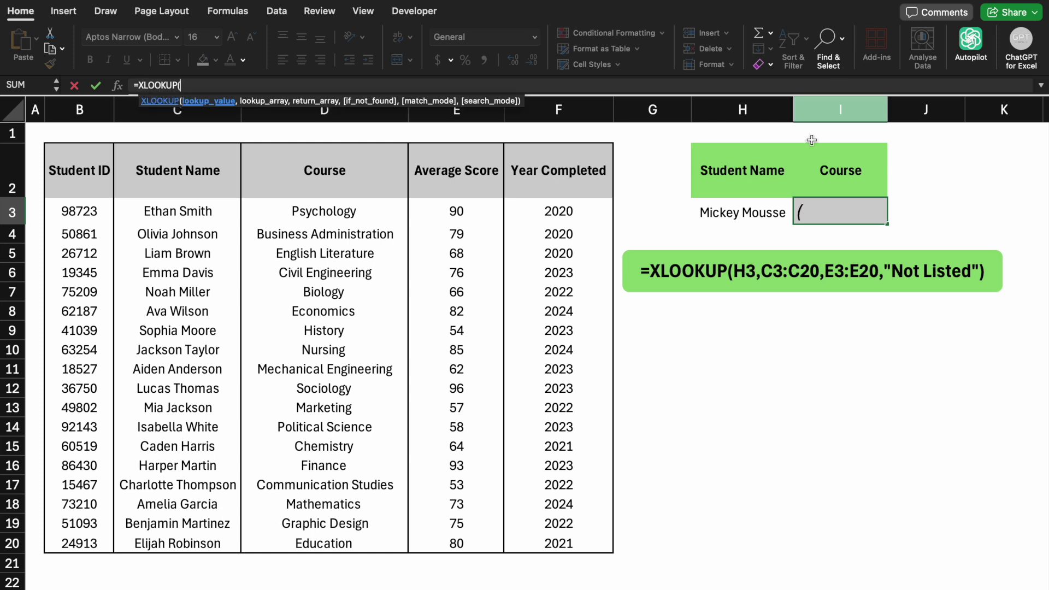
pyautogui.click(743, 212)
pyautogui.write(',')
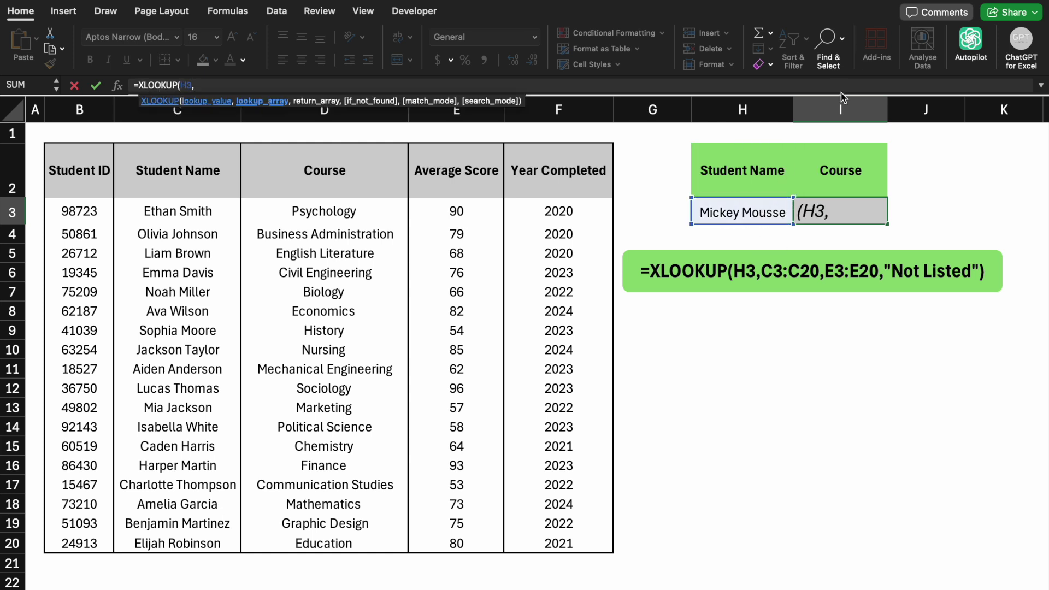
pyautogui.click(205, 210)
pyautogui.hotkey('ctrl', 'shift', 'Down')
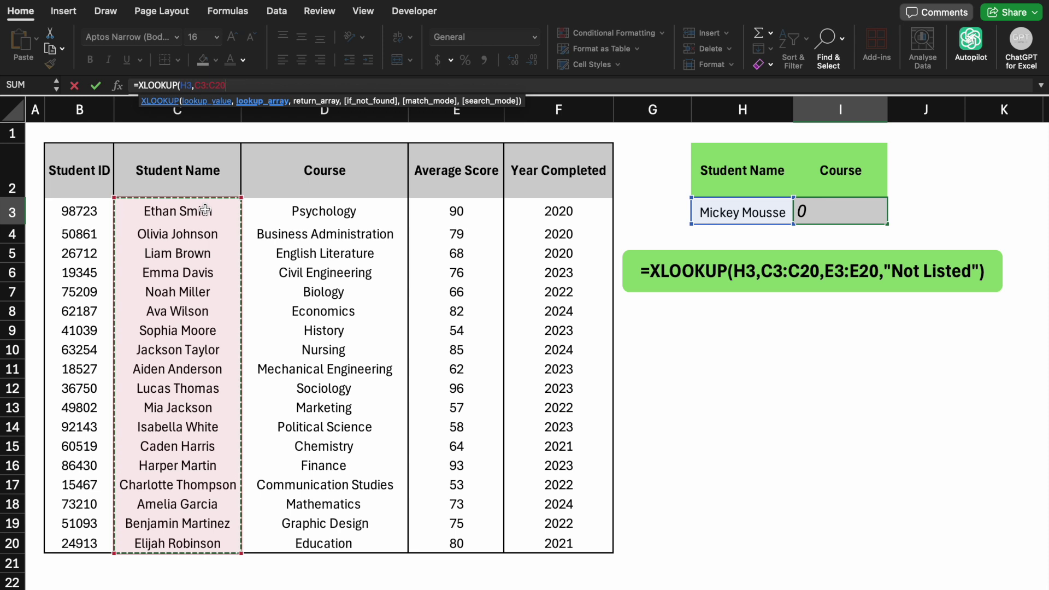
pyautogui.write(',')
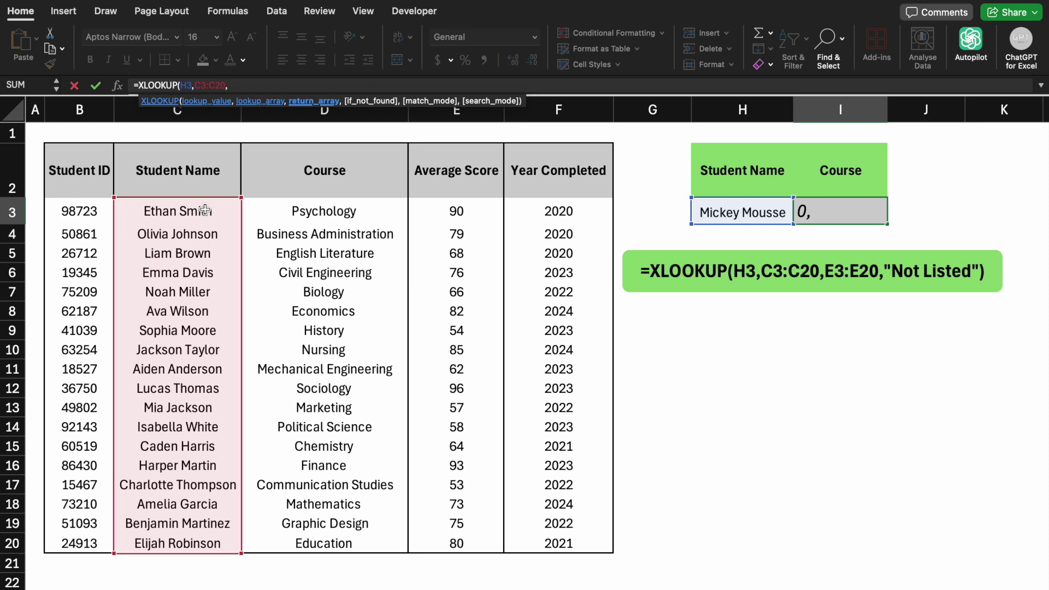
pyautogui.click(310, 210)
pyautogui.hotkey('ctrl', 'shift', 'Down')
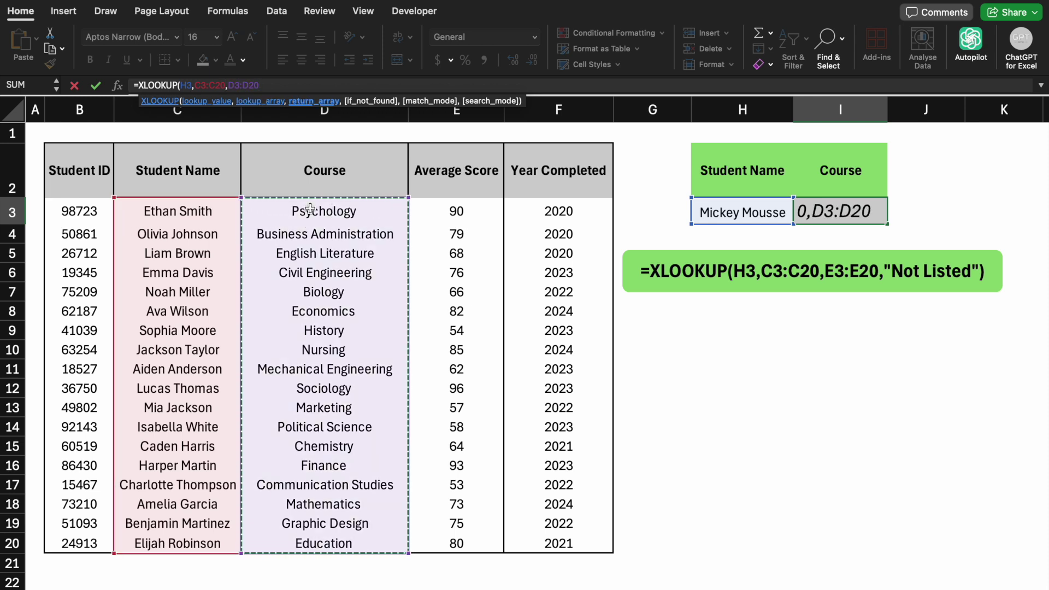
pyautogui.write(')')
pyautogui.press('Left')
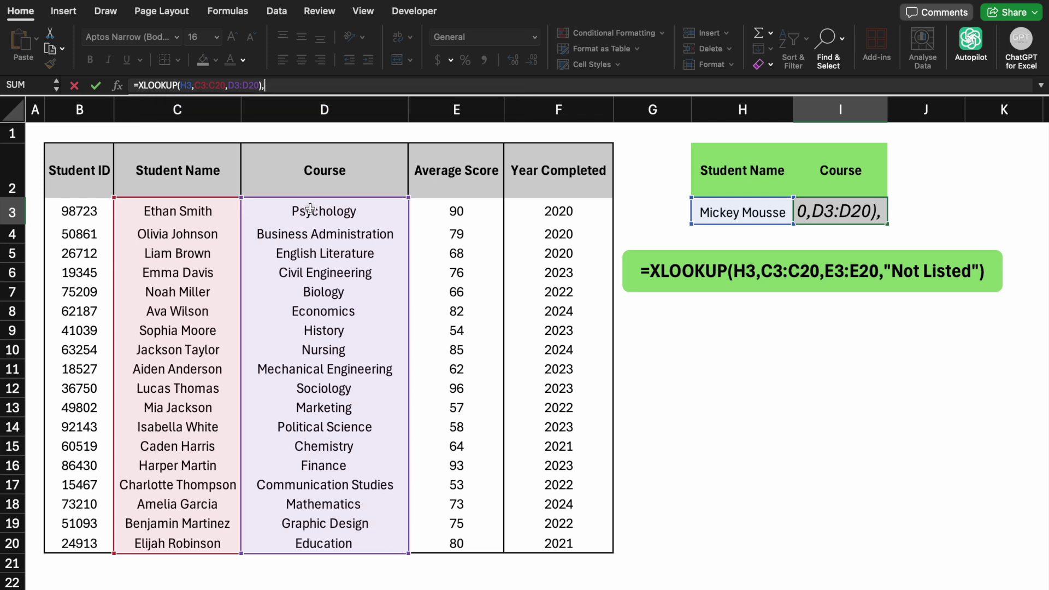
pyautogui.write(',"Not Listed"')
pyautogui.press('Return')
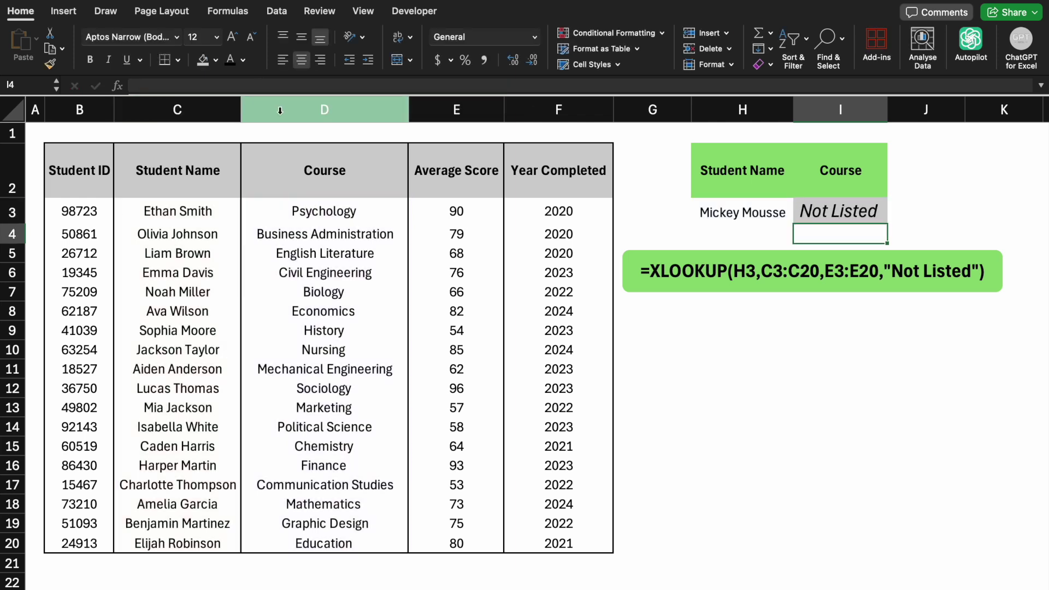
# - Enter a listed student's name in H3 so the course shows Nursing
pyautogui.click(825, 212)
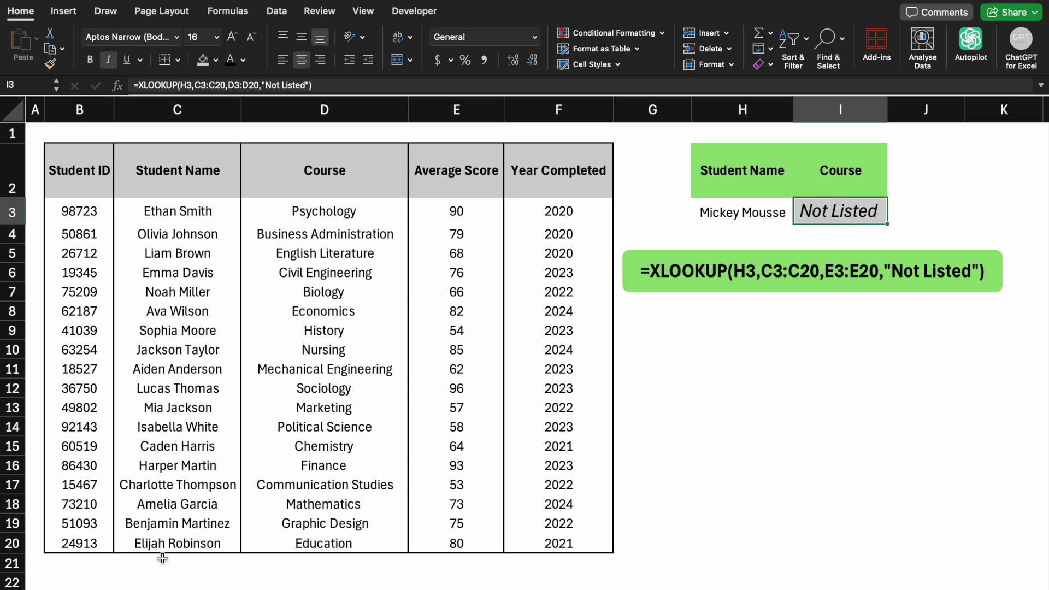
pyautogui.click(747, 215)
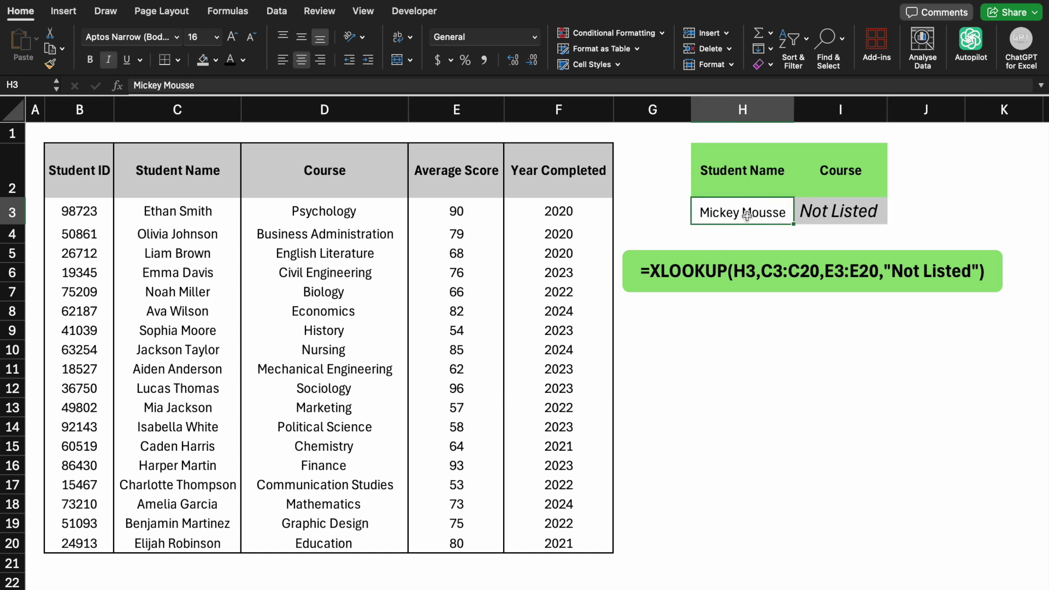
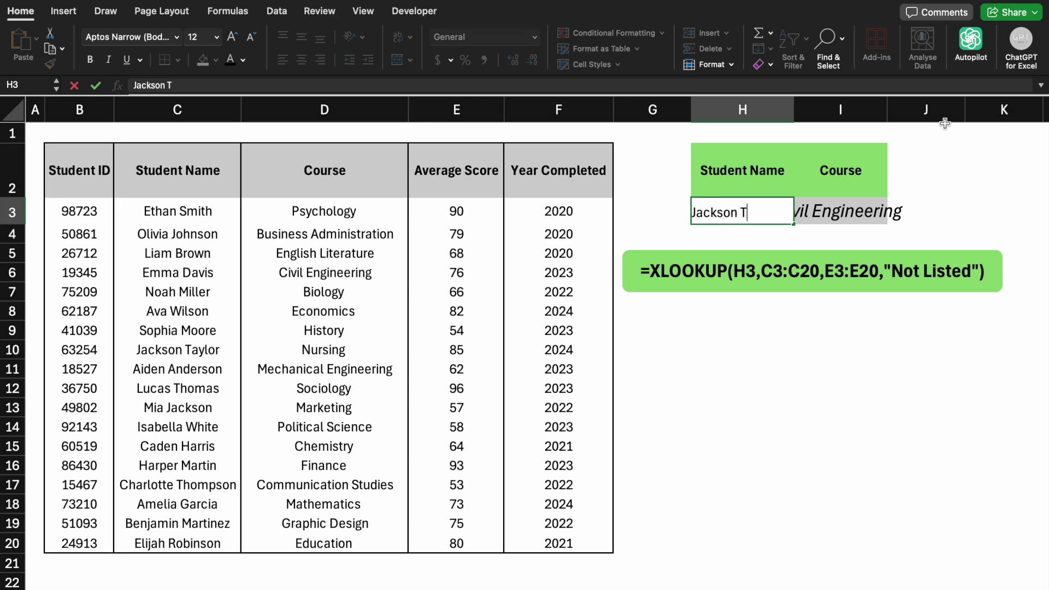
pyautogui.press('Return')
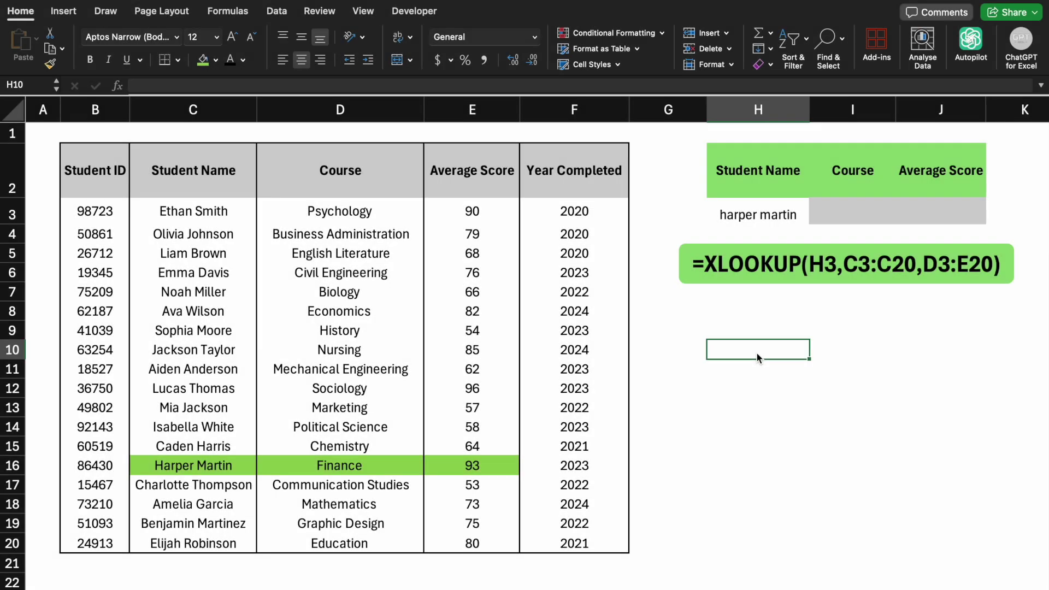
# - Enter an XLOOKUP in I3 matching H3 and returning both the Course and Average Score columns
pyautogui.click(859, 217)
pyautogui.click(317, 86)
pyautogui.write('=')
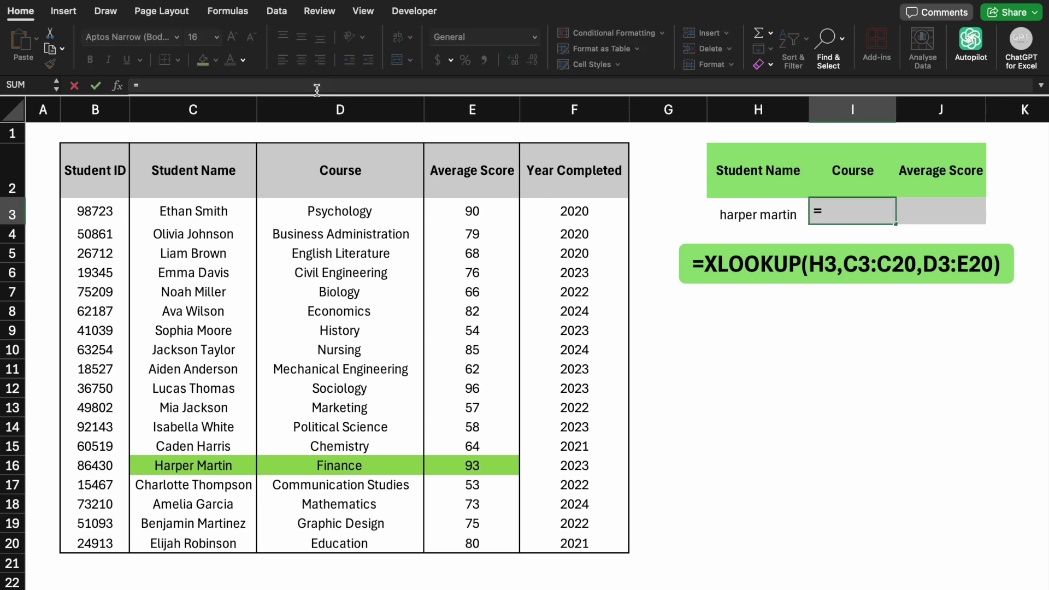
pyautogui.write('XL')
pyautogui.press('Tab')
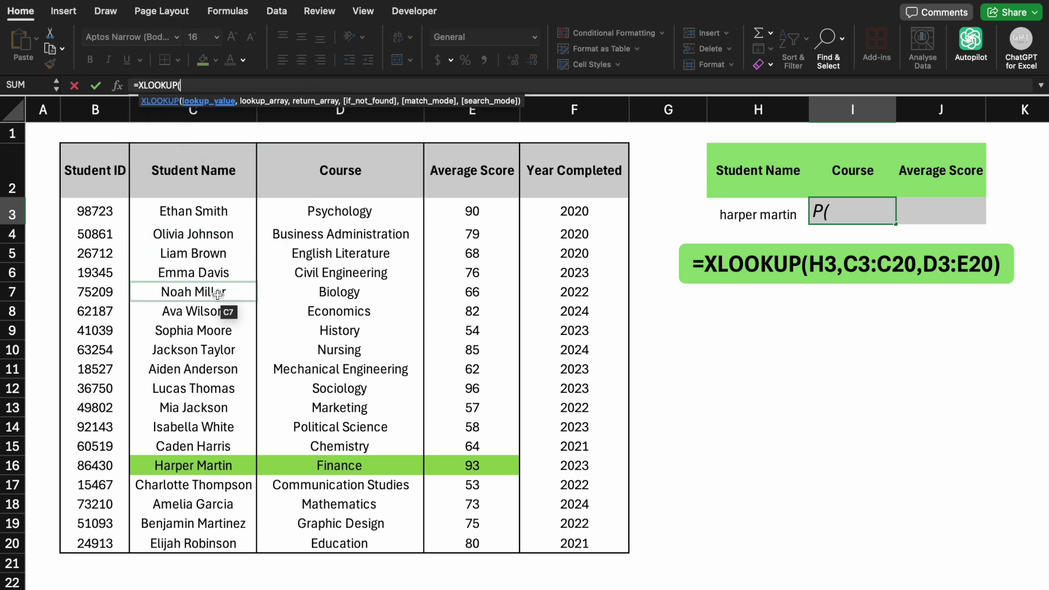
pyautogui.click(737, 218)
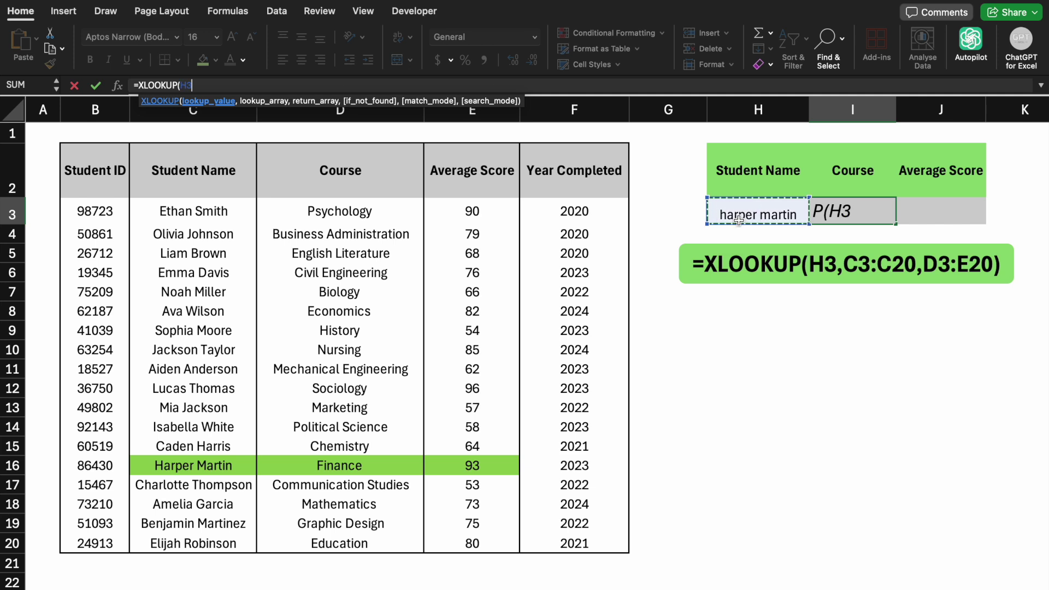
pyautogui.write(',')
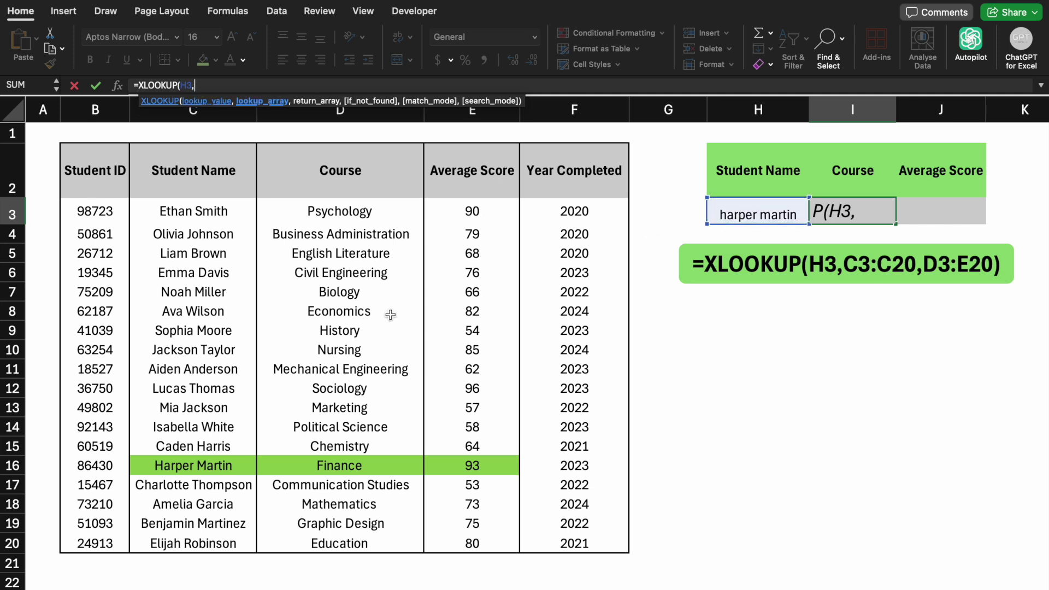
pyautogui.moveTo(229, 211); pyautogui.dragTo(181, 536)
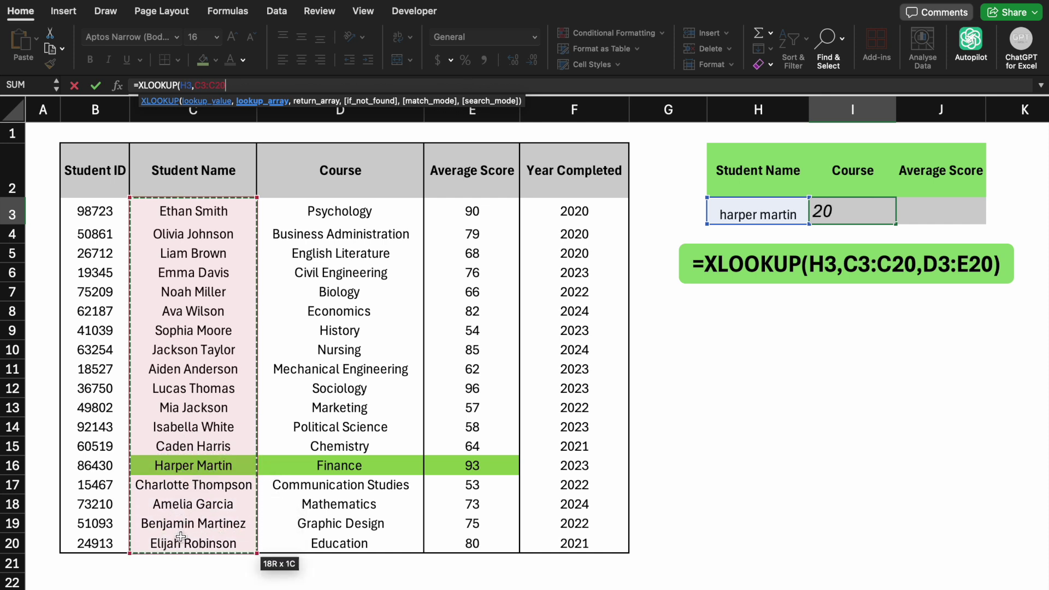
pyautogui.write(',')
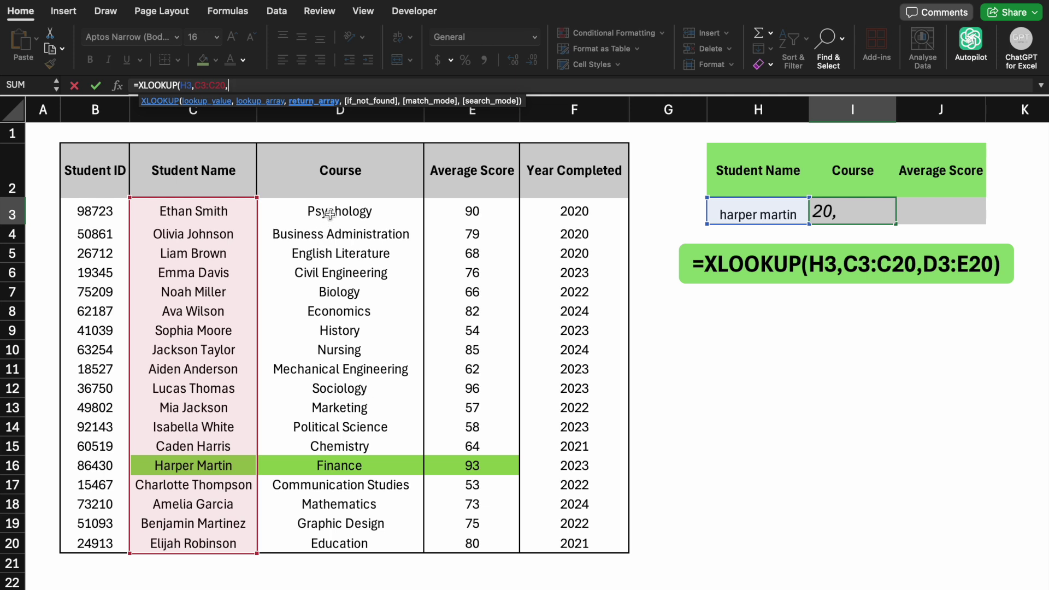
pyautogui.moveTo(329, 214); pyautogui.dragTo(437, 221)
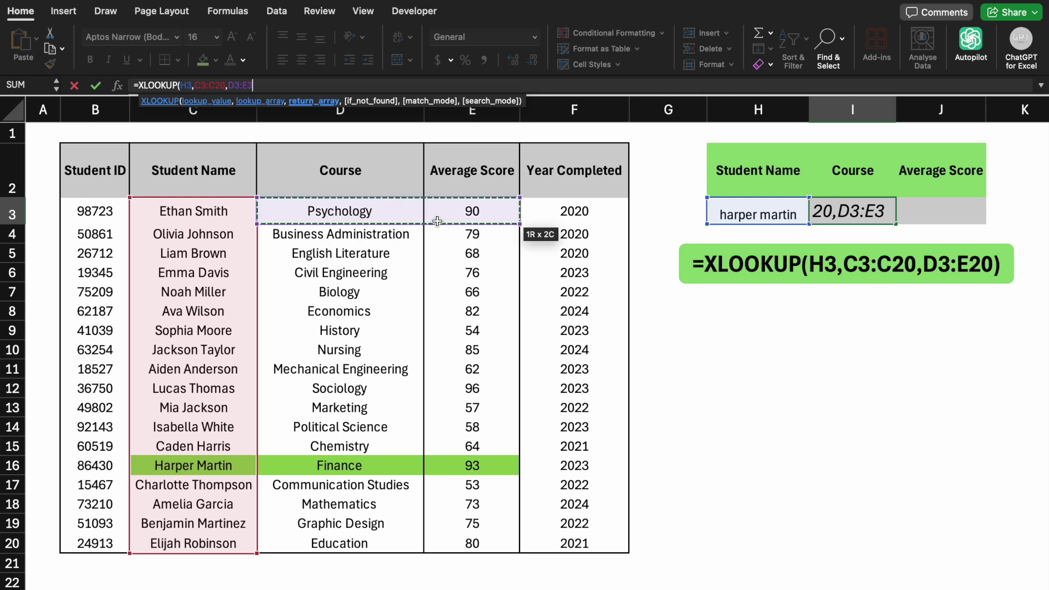
pyautogui.press('super+shift+Down')
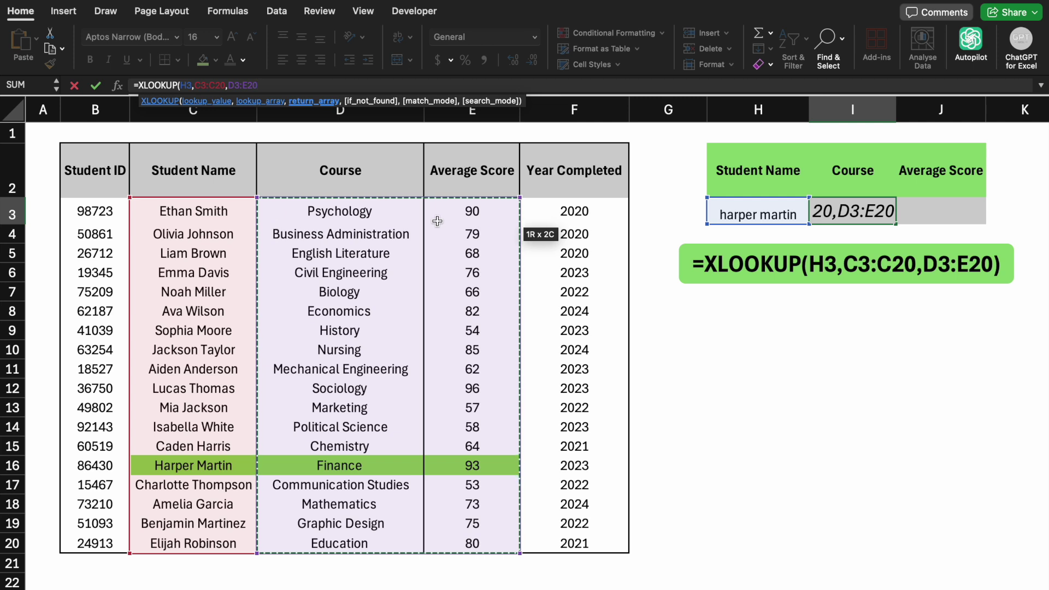
pyautogui.write(')')
pyautogui.press('Return')
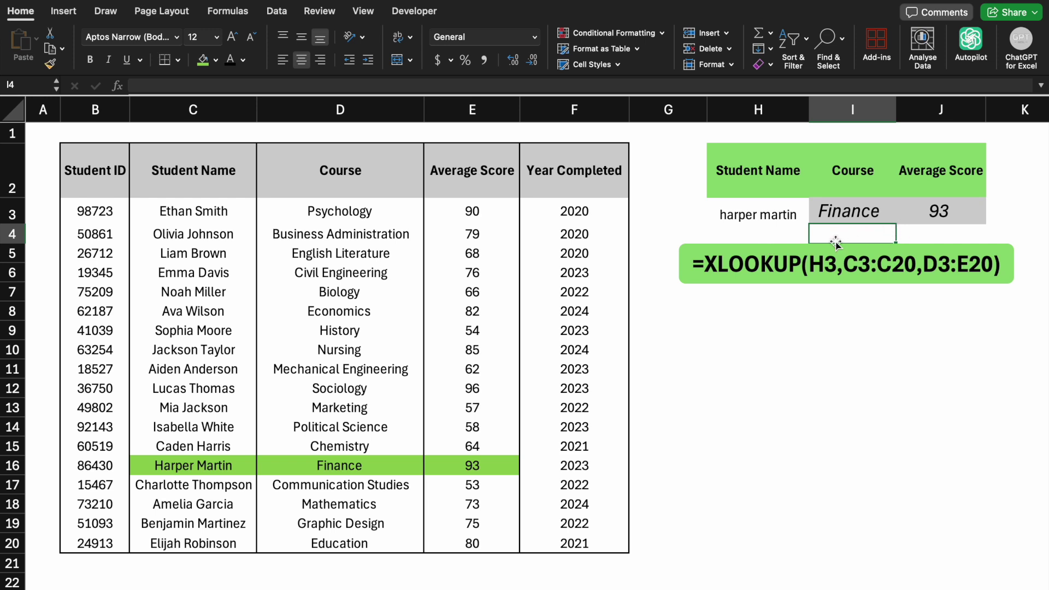
# - Look up another student in H3, returning Psychology and 90, and resize column I
pyautogui.click(746, 216)
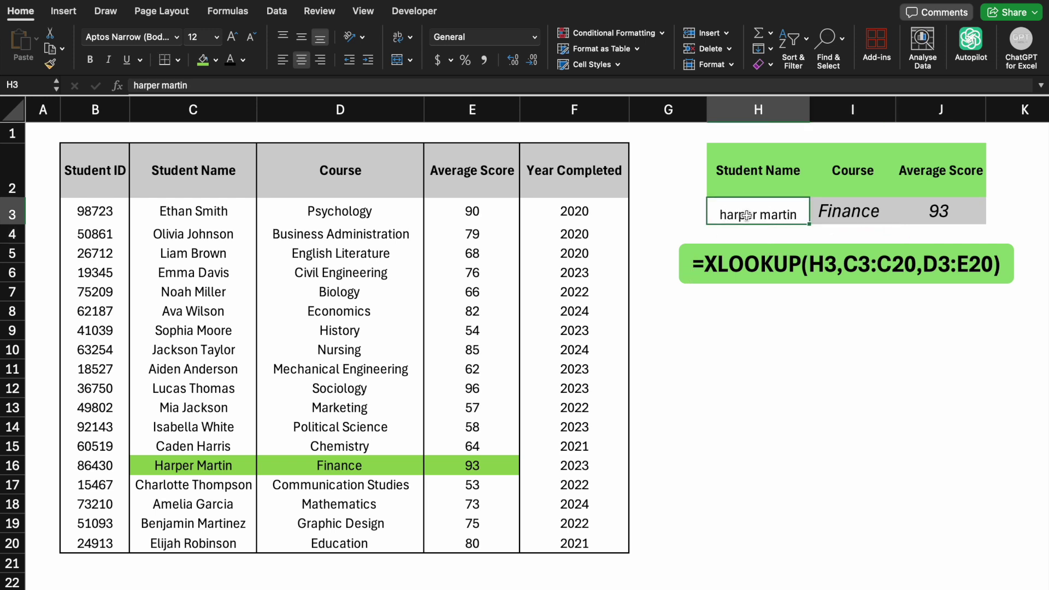
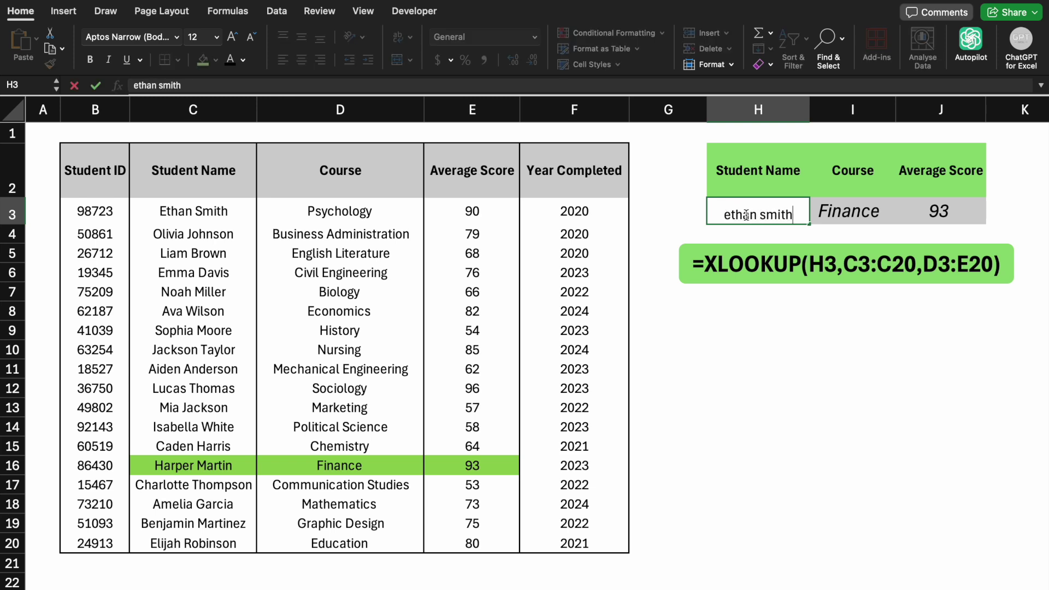
pyautogui.press('Return')
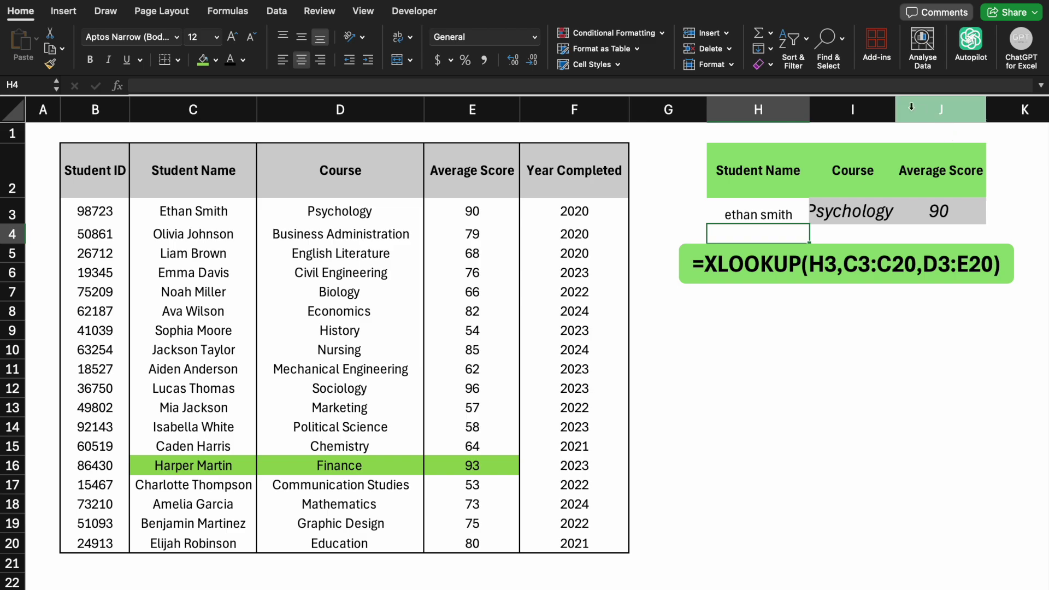
pyautogui.moveTo(896, 106); pyautogui.dragTo(903, 106)
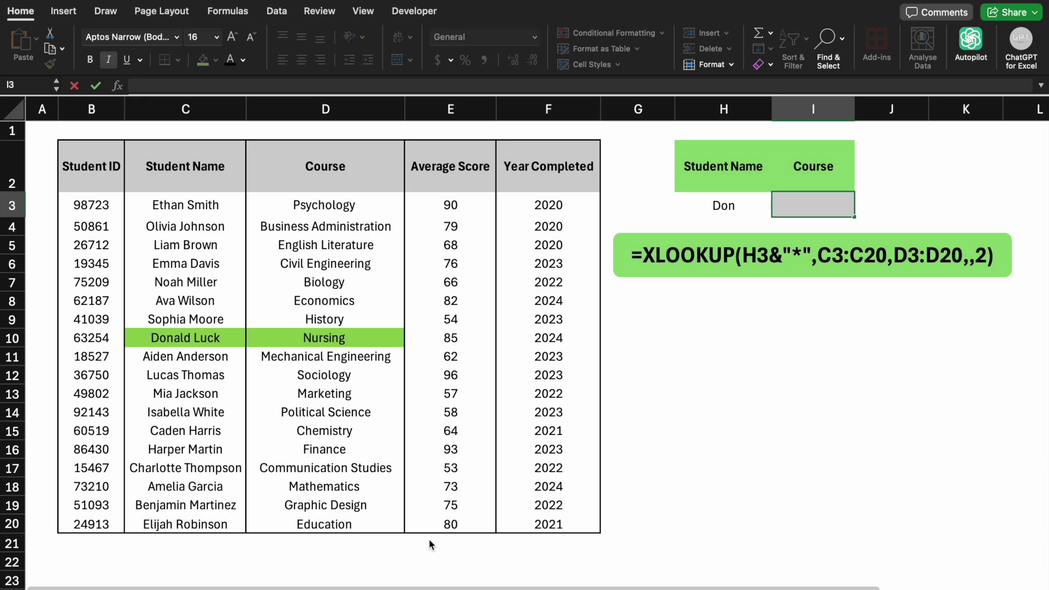
# - Enter =XLOOKUP(H3&"*",C3:C20,D3:D20,,2) in I3 for a wildcard partial-name match
pyautogui.write('=xl')
pyautogui.press('Tab')
pyautogui.click(723, 208)
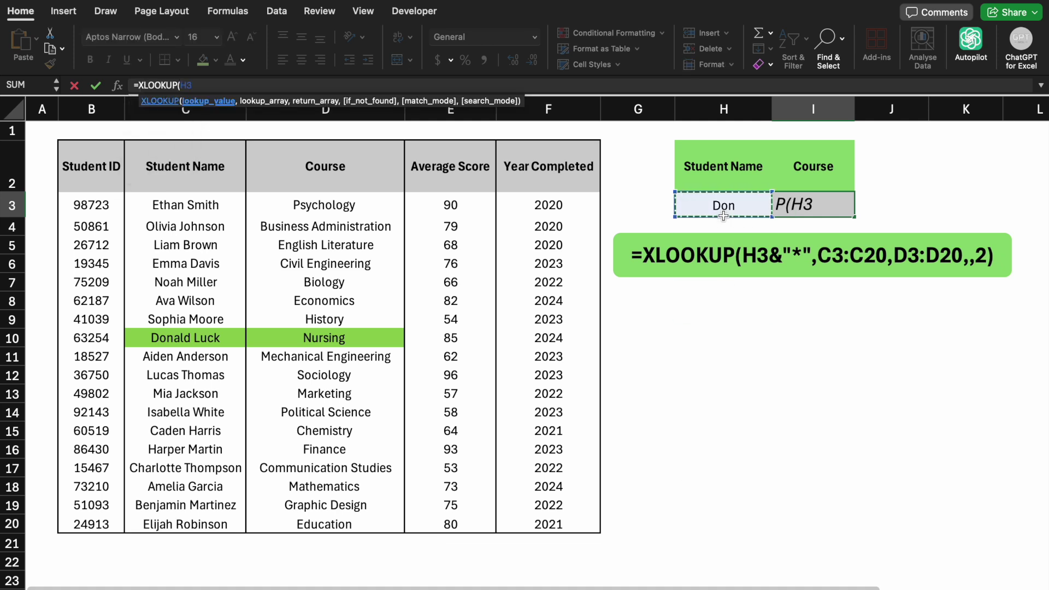
pyautogui.write('& "*",')
pyautogui.click(208, 202)
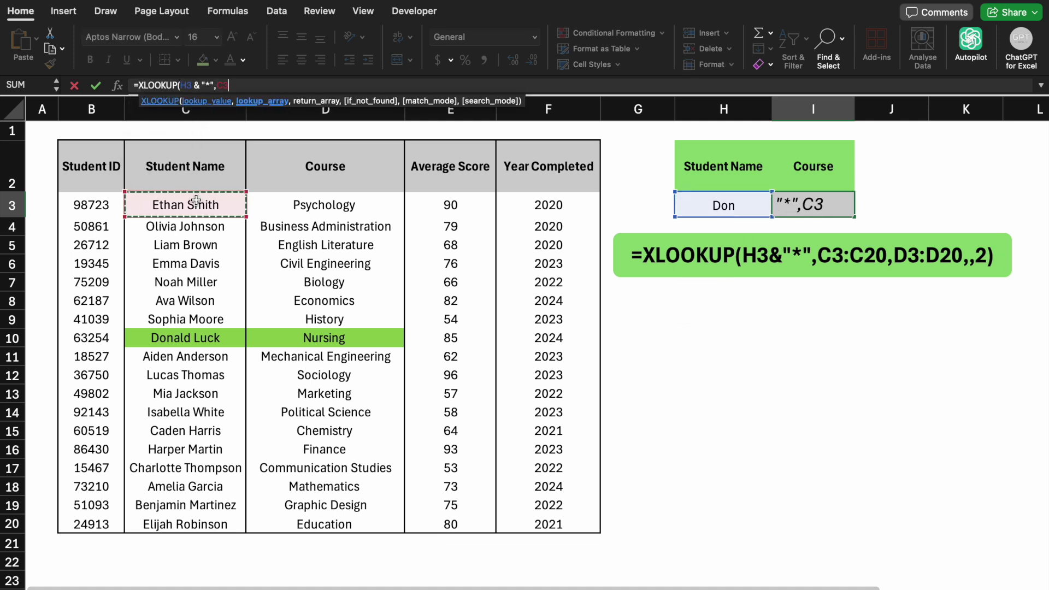
pyautogui.hotkey('ctrl', 'shift', 'Down')
pyautogui.write(',')
pyautogui.click(275, 203)
pyautogui.hotkey('ctrl', 'shift', 'Down')
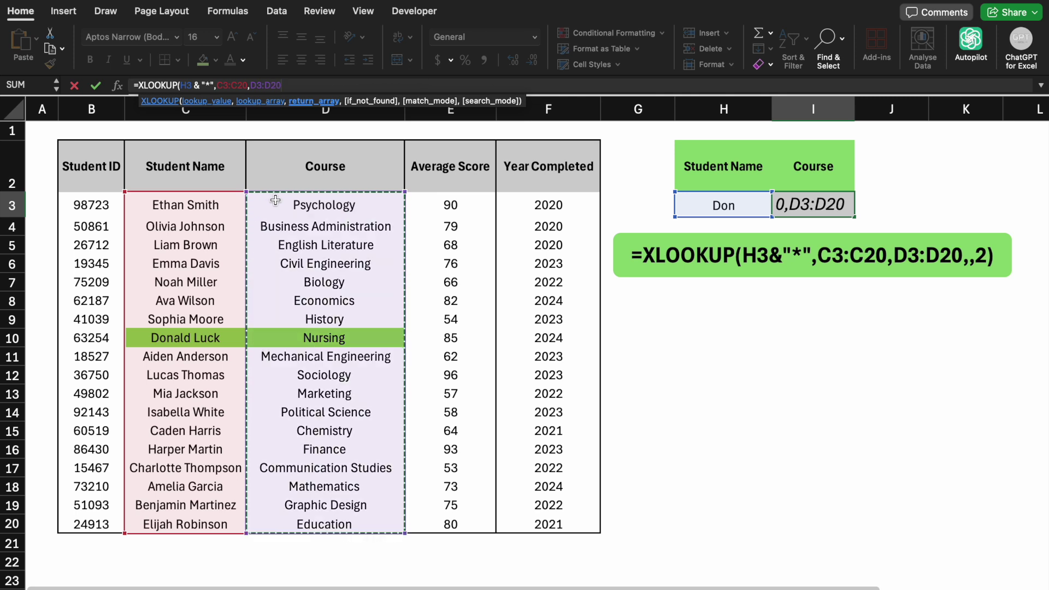
pyautogui.write(',,')
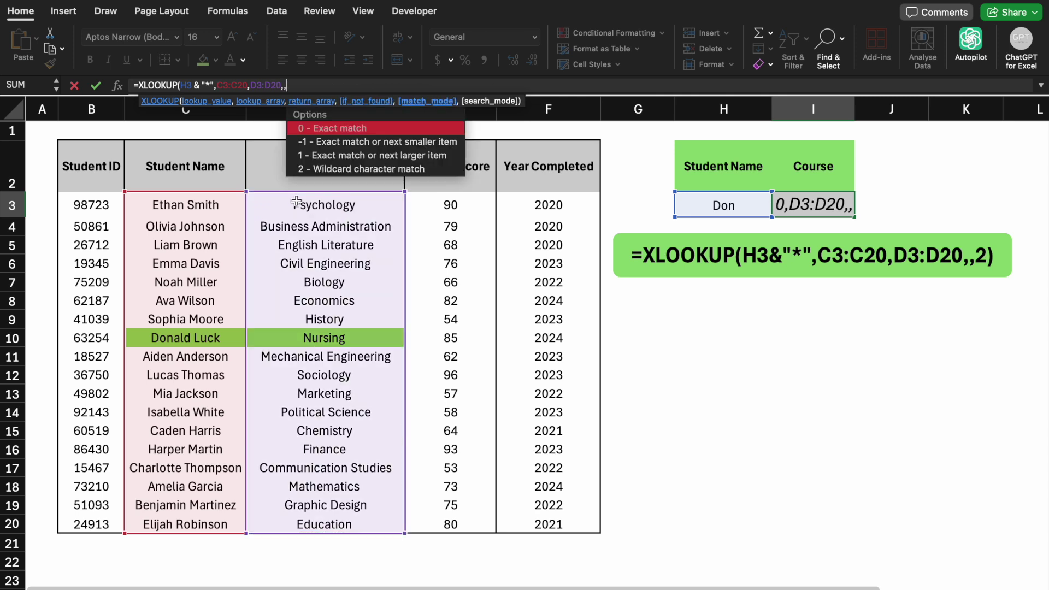
pyautogui.click(345, 170)
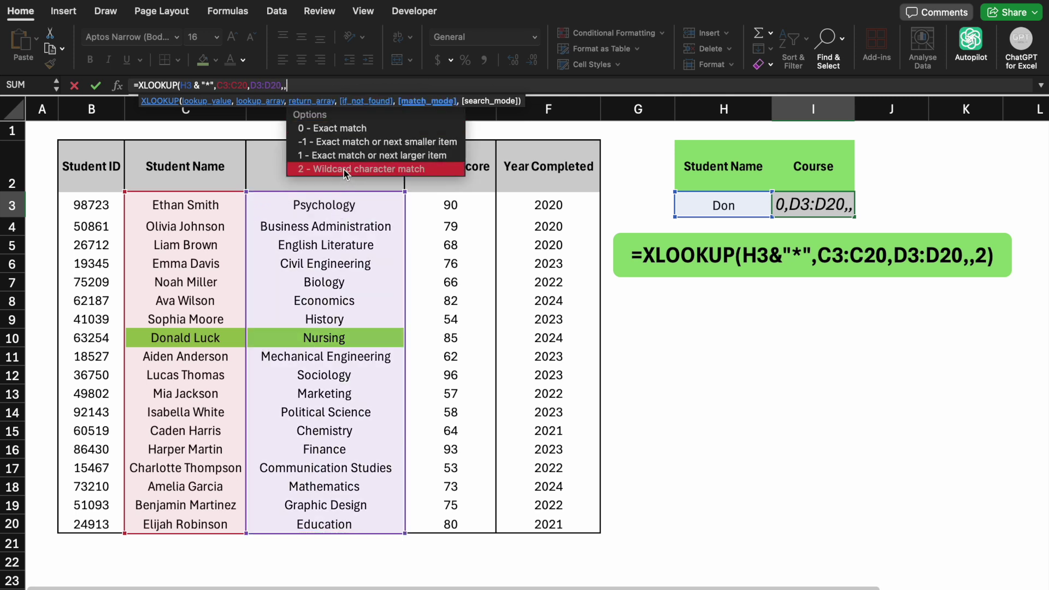
pyautogui.doubleClick(350, 170)
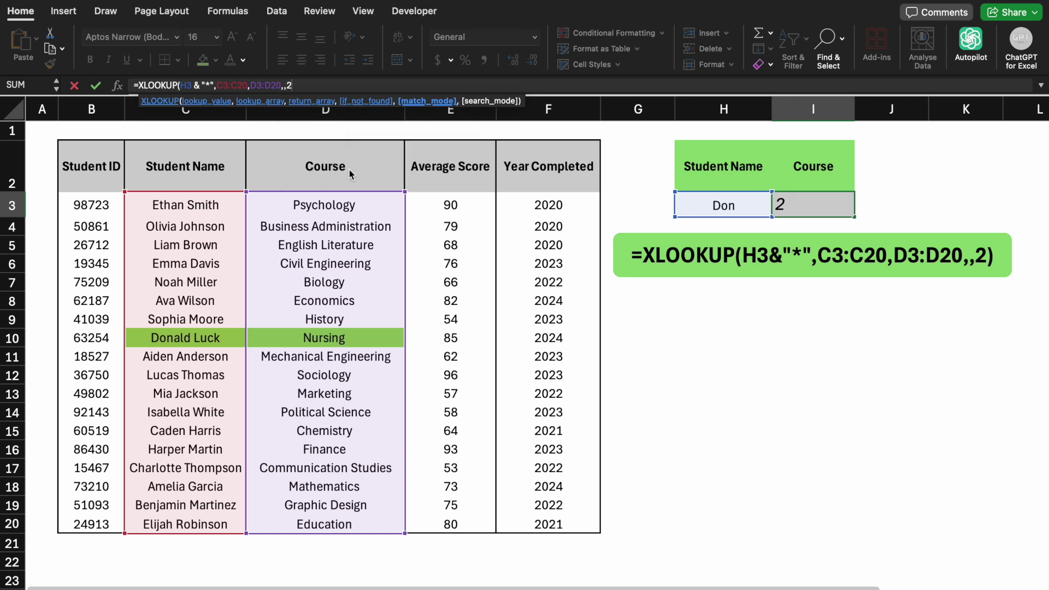
pyautogui.write(')')
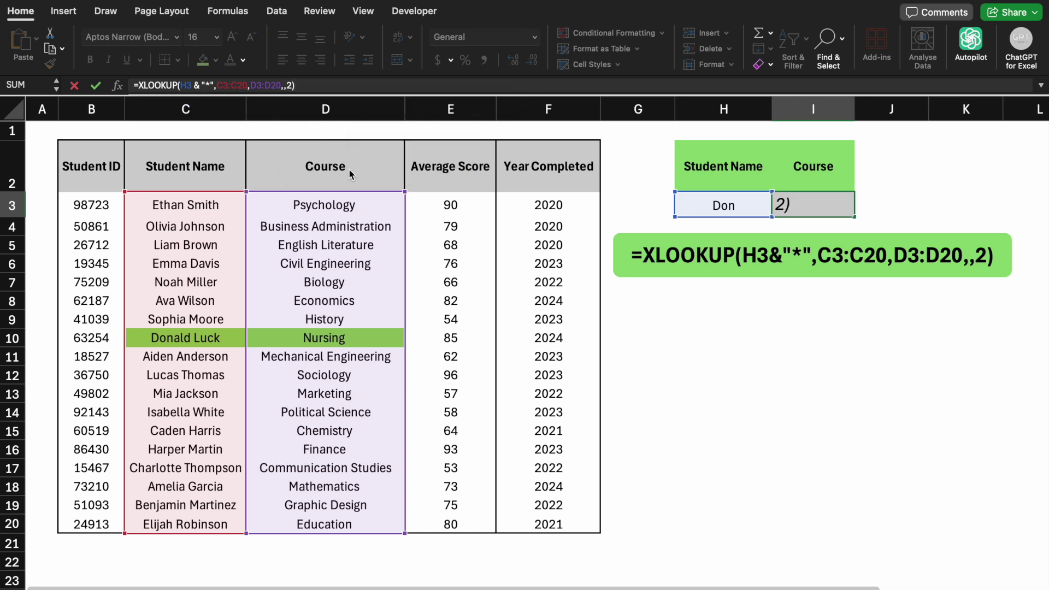
pyautogui.press('Return')
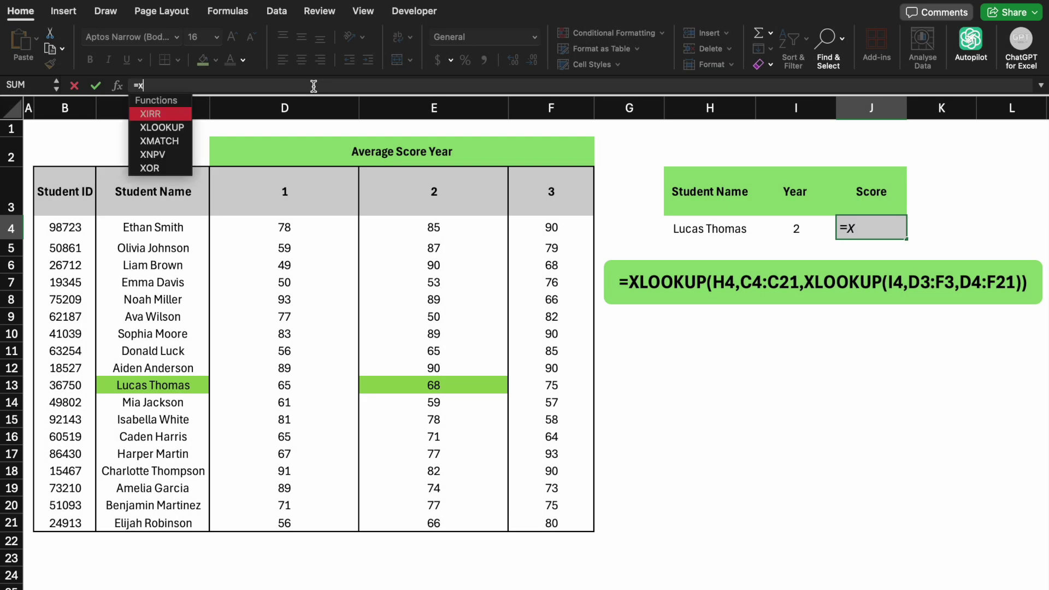
# - Begin an XLOOKUP in J4 matching the H4 name against C4:C21
pyautogui.write('l')
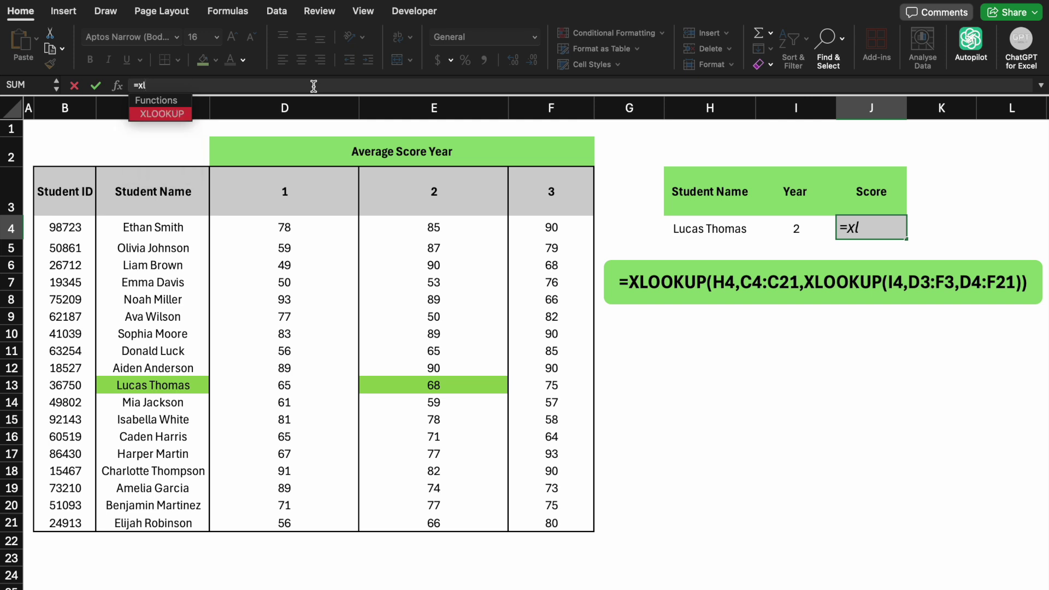
pyautogui.press('Tab')
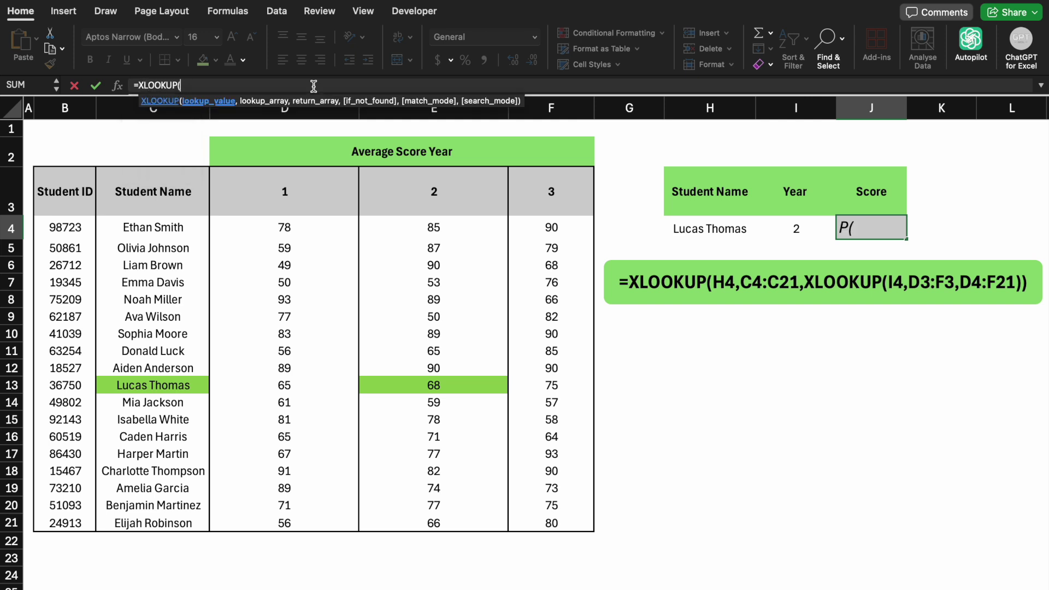
pyautogui.click(688, 223)
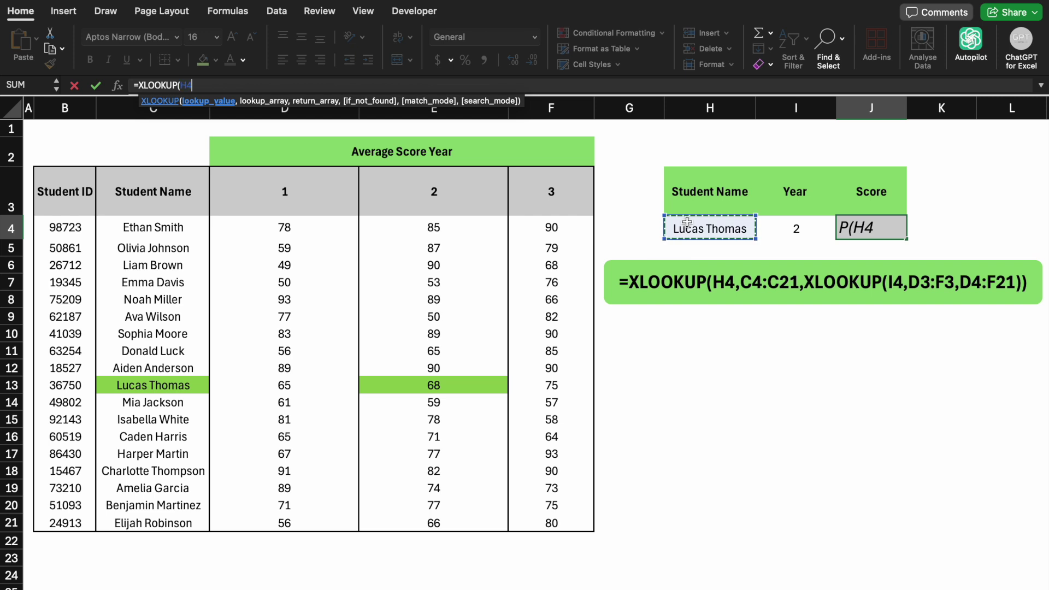
pyautogui.write(',')
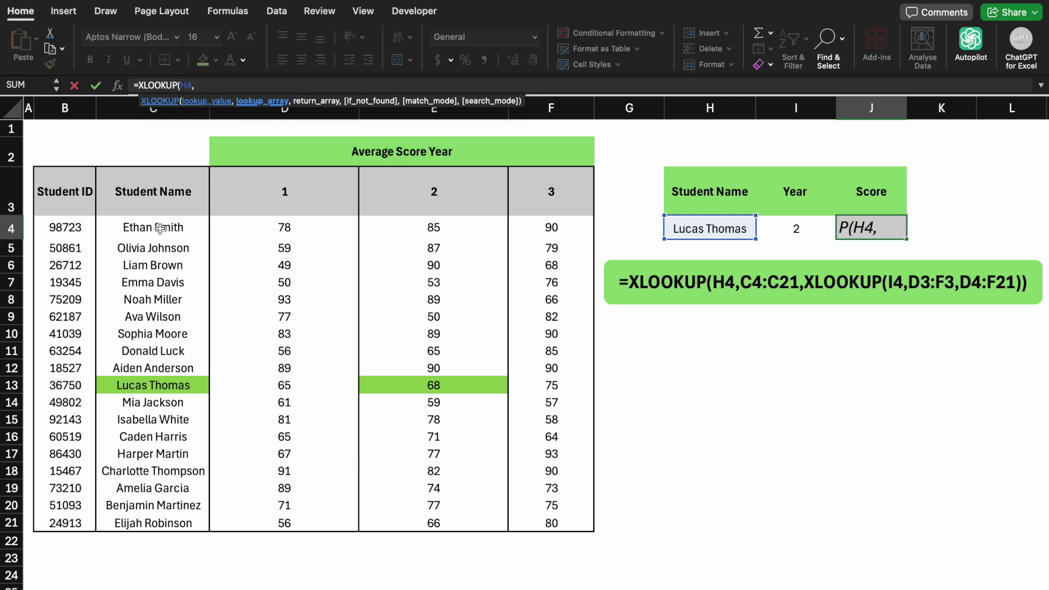
pyautogui.click(160, 227)
pyautogui.hotkey('ctrl', 'shift', 'Down')
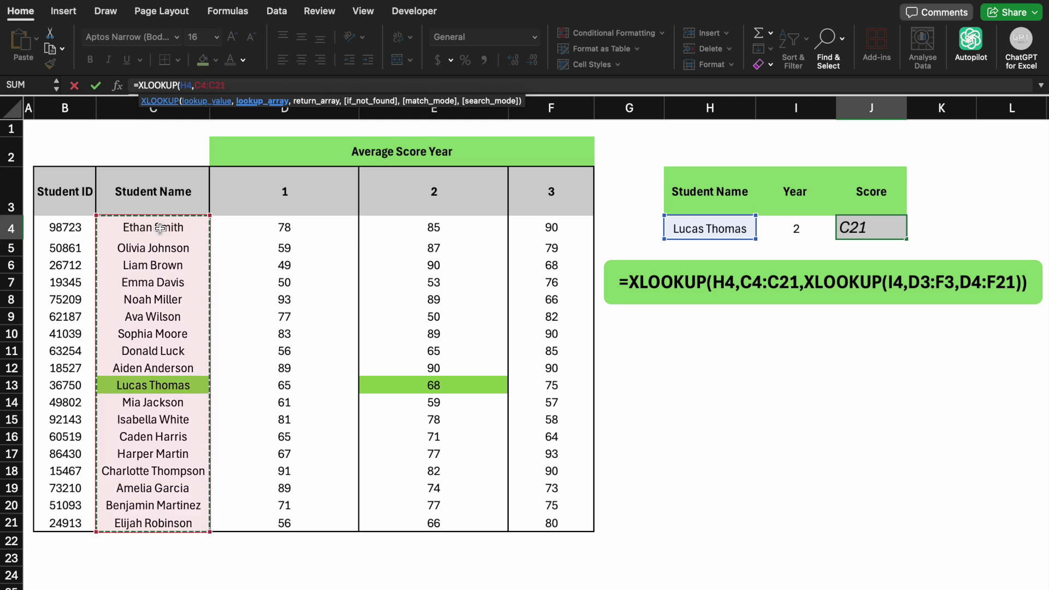
# - Nest XLOOKUP(I4,D3:F3,D4:F21) as the return array to get the year's score, 68
pyautogui.write(',')
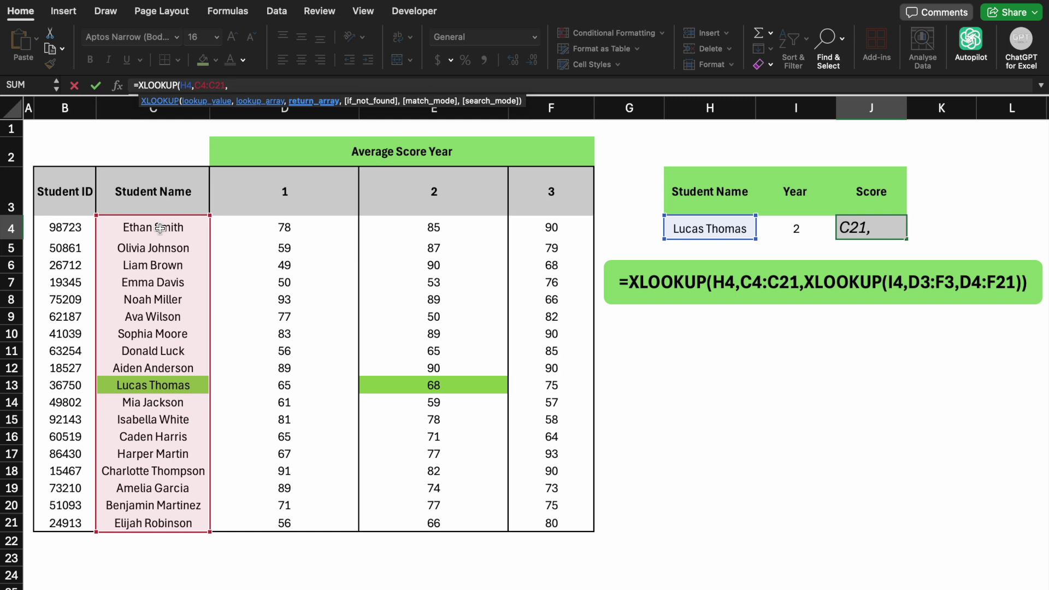
pyautogui.write('x')
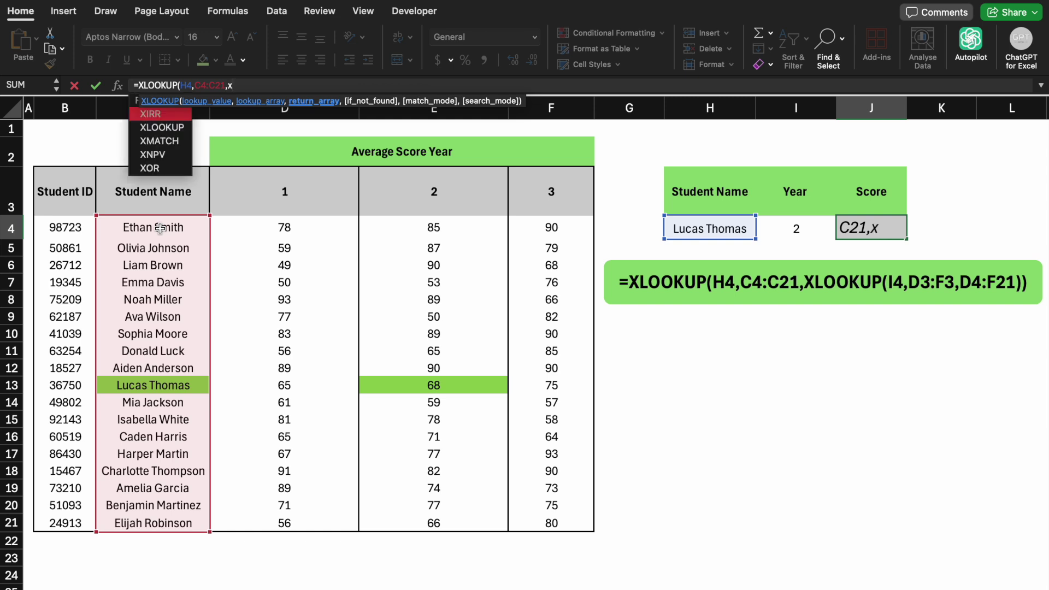
pyautogui.write('l')
pyautogui.press('Tab')
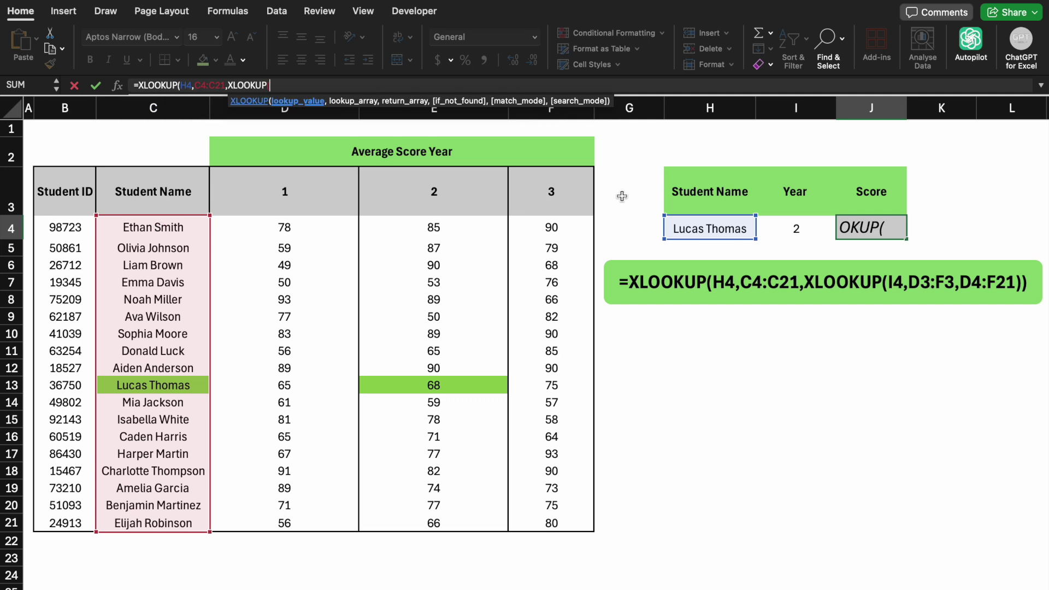
pyautogui.click(780, 236)
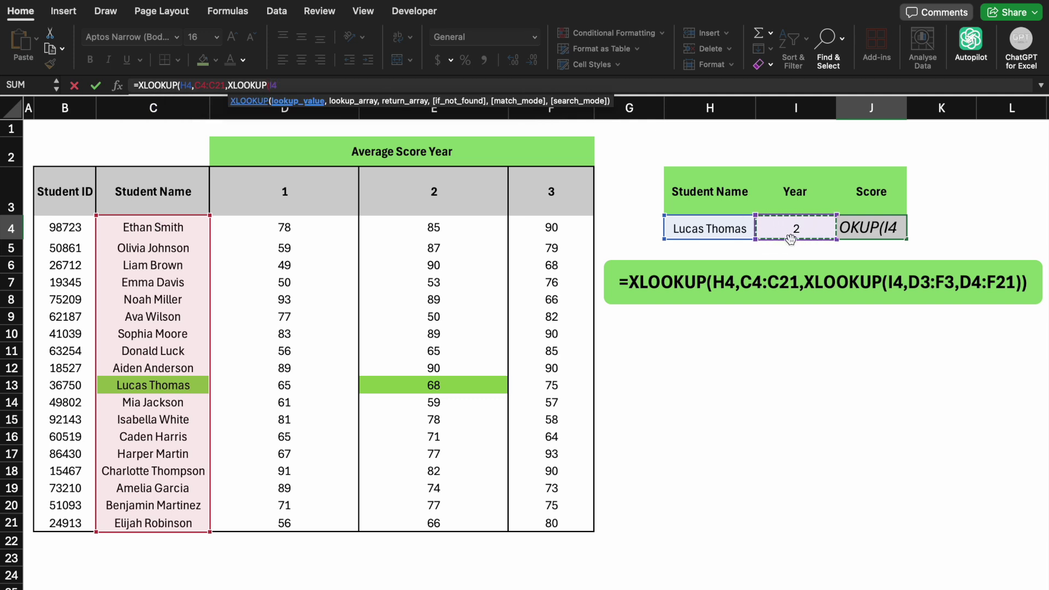
pyautogui.write(',')
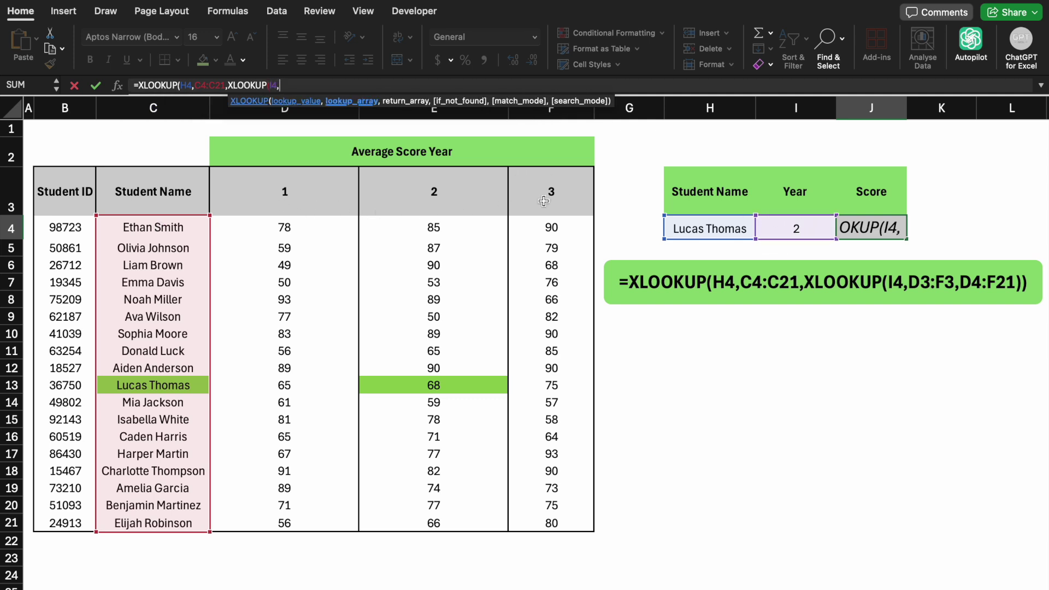
pyautogui.click(303, 190)
pyautogui.hotkey('shift', 'Right')
pyautogui.hotkey('shift', 'Right')
pyautogui.write(',')
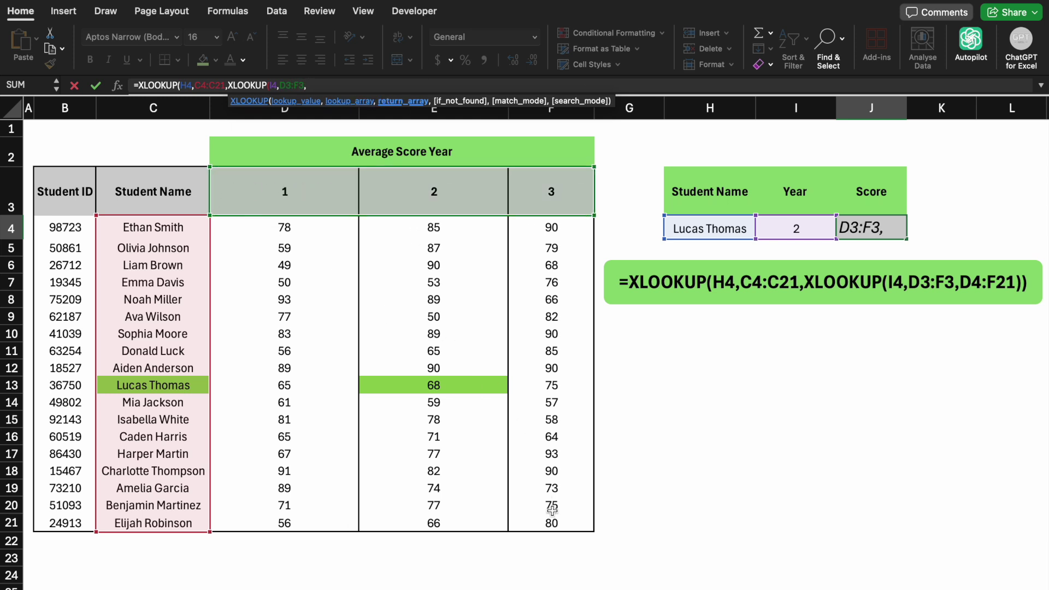
pyautogui.click(299, 228)
pyautogui.hotkey('shift', 'Right')
pyautogui.hotkey('shift', 'Right')
pyautogui.hotkey('ctrl', 'shift', 'Down')
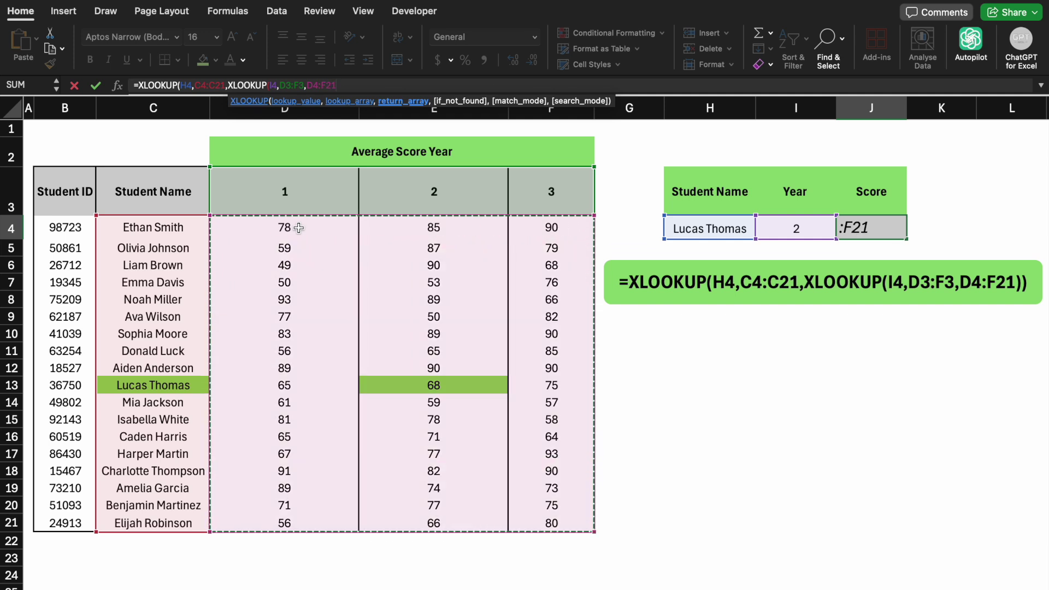
pyautogui.write('))')
pyautogui.press('Return')
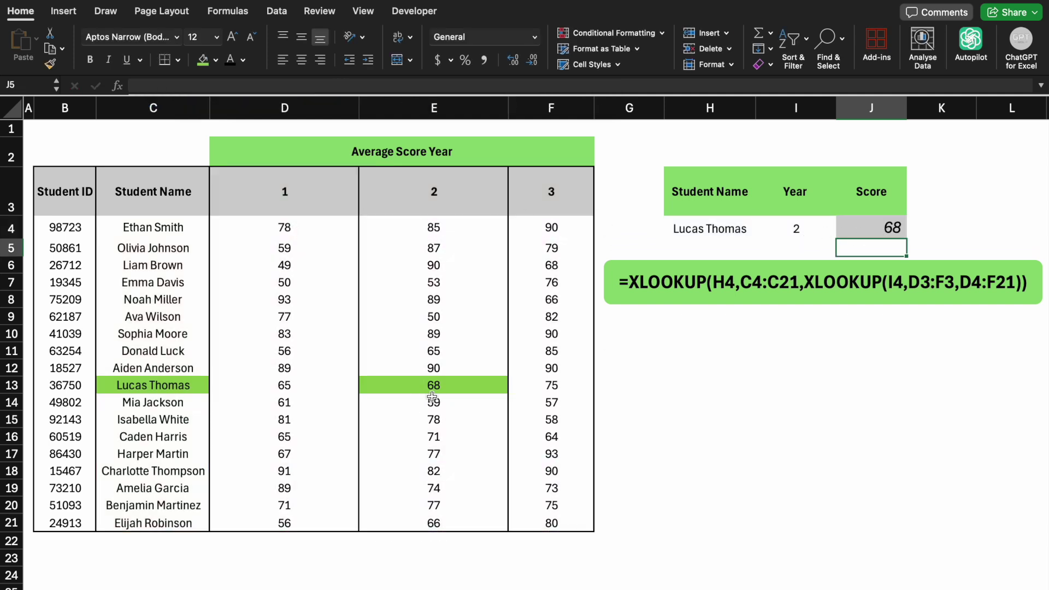
# - Look up a different student in H4 and set the year in I4 to 3, giving 66
pyautogui.click(692, 229)
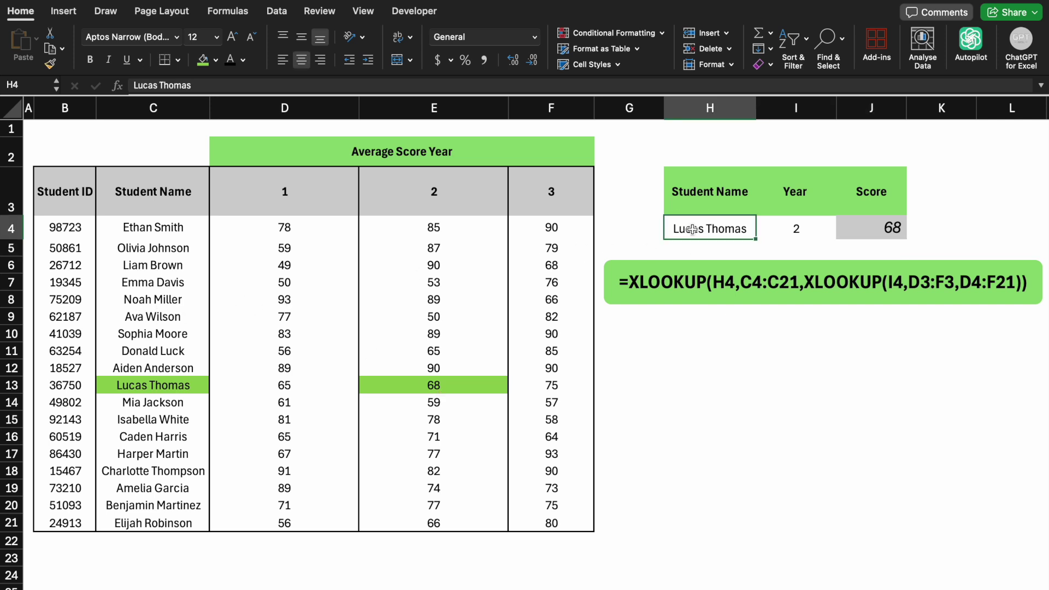
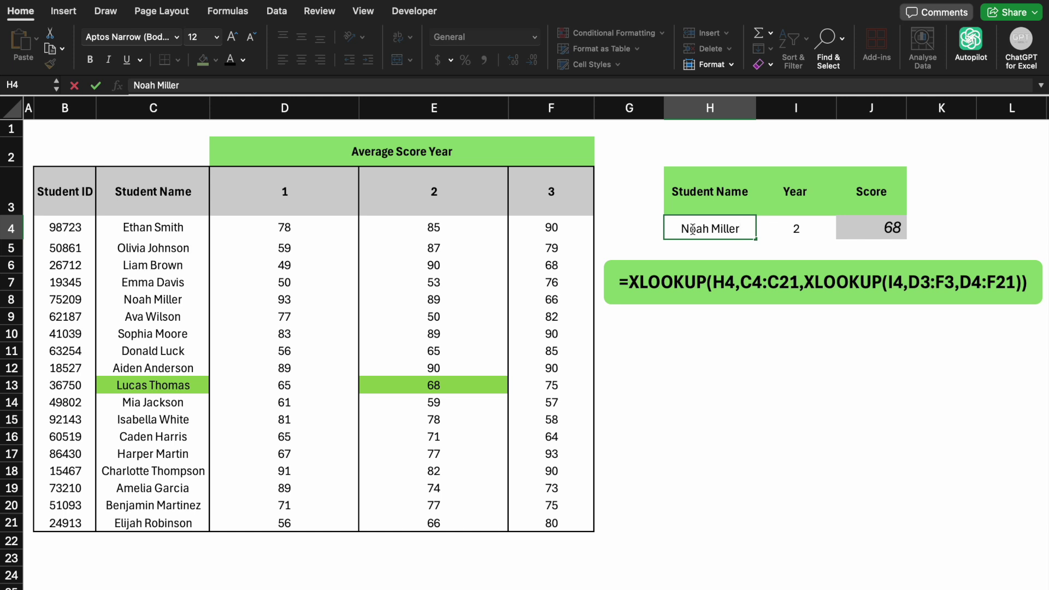
pyautogui.press('Return')
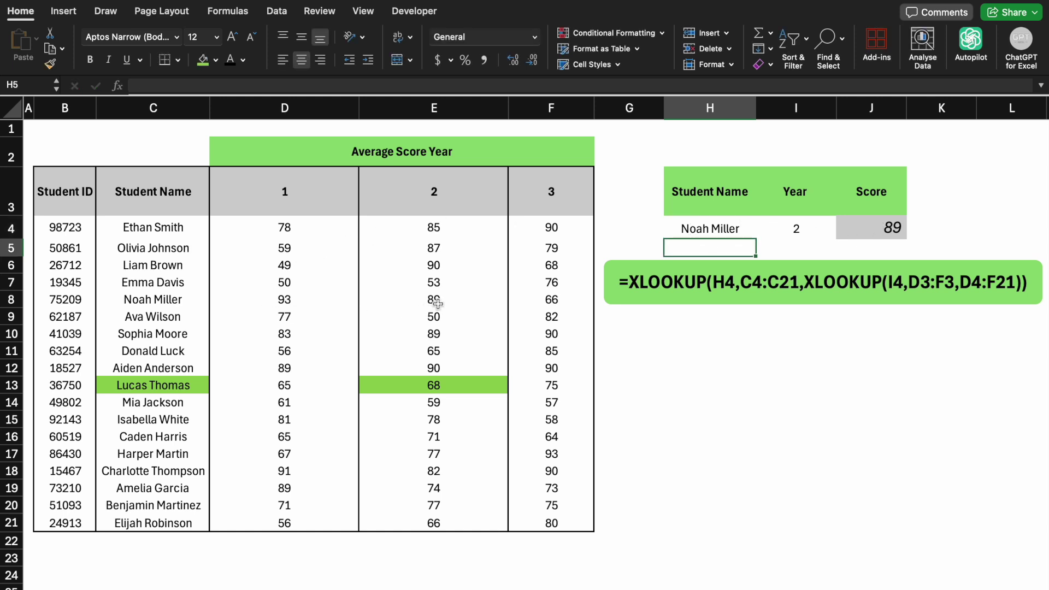
pyautogui.click(793, 229)
pyautogui.write('3')
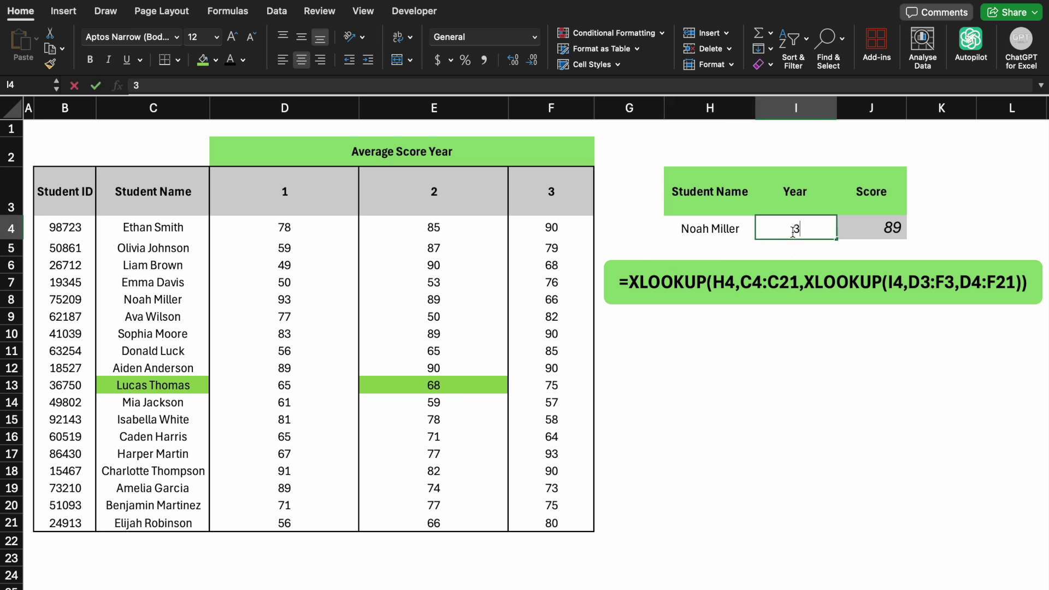
pyautogui.press('Return')
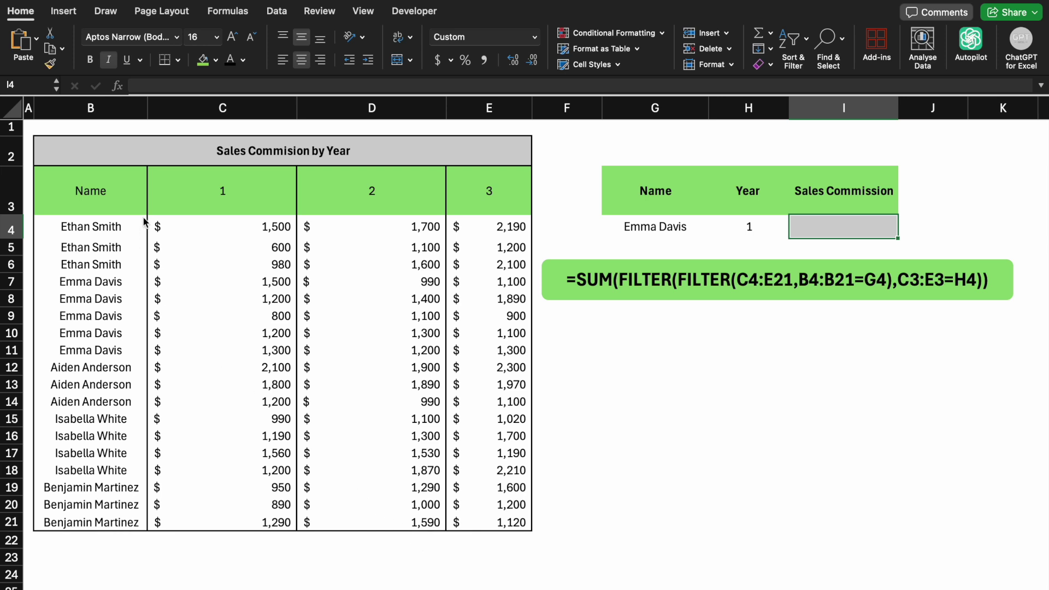
# - Start a formula for the Sales Commission cell in the formula bar
pyautogui.click(167, 86)
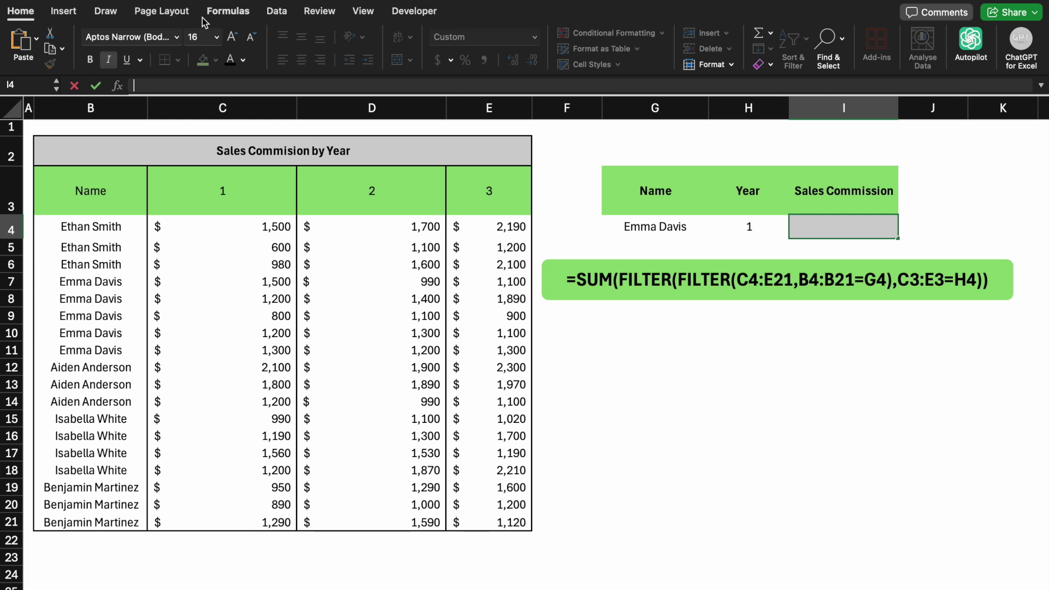
# - Start =SUM(FILTER(FILTER(C4:E21,B4:B21=G4), keeping only the rows for the name in G4
pyautogui.write('=su')
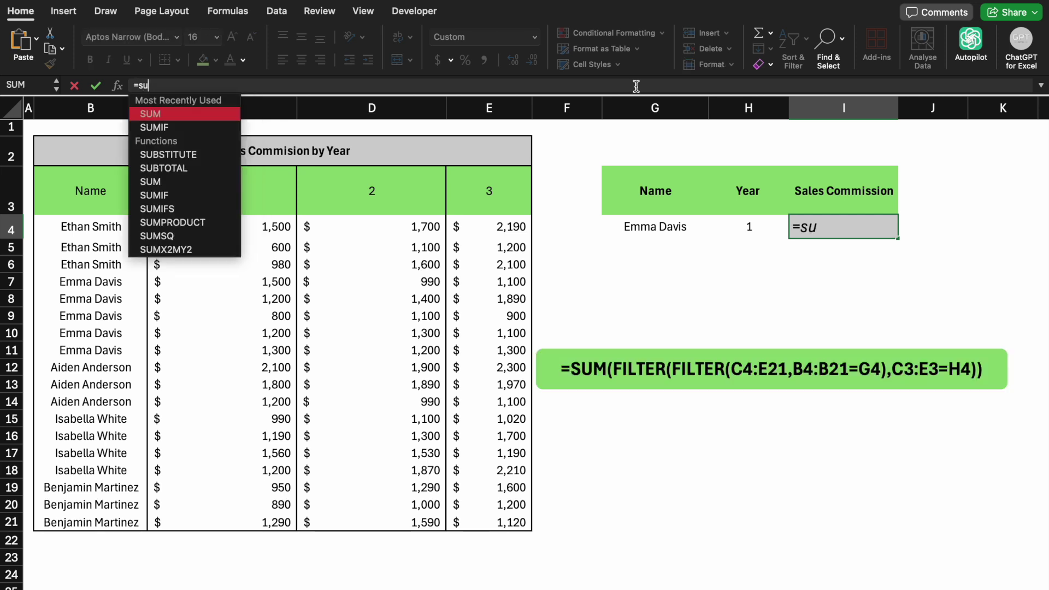
pyautogui.write('m(filt')
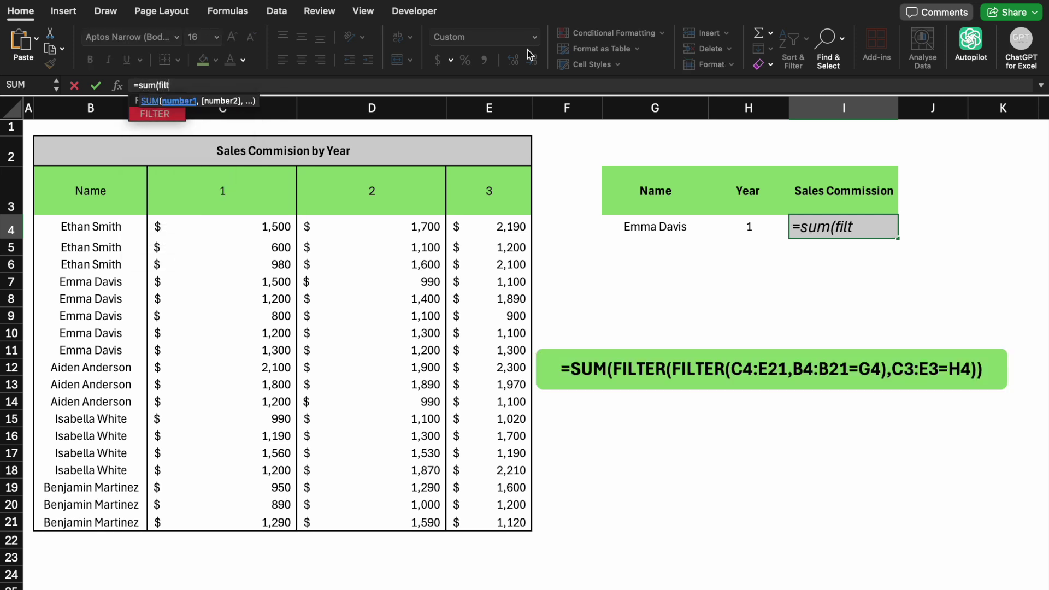
pyautogui.press('Tab')
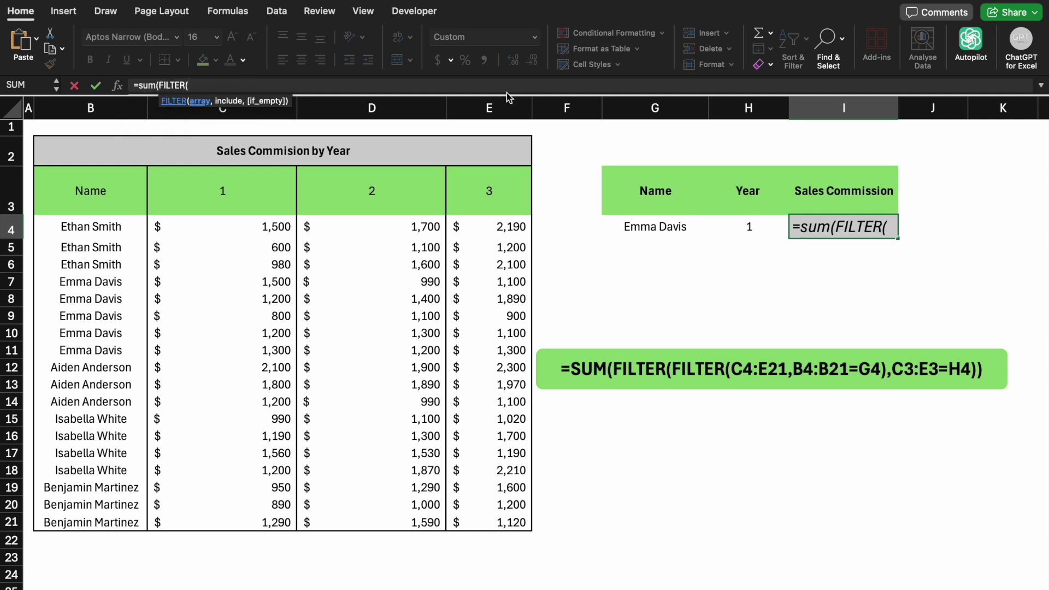
pyautogui.write('fil')
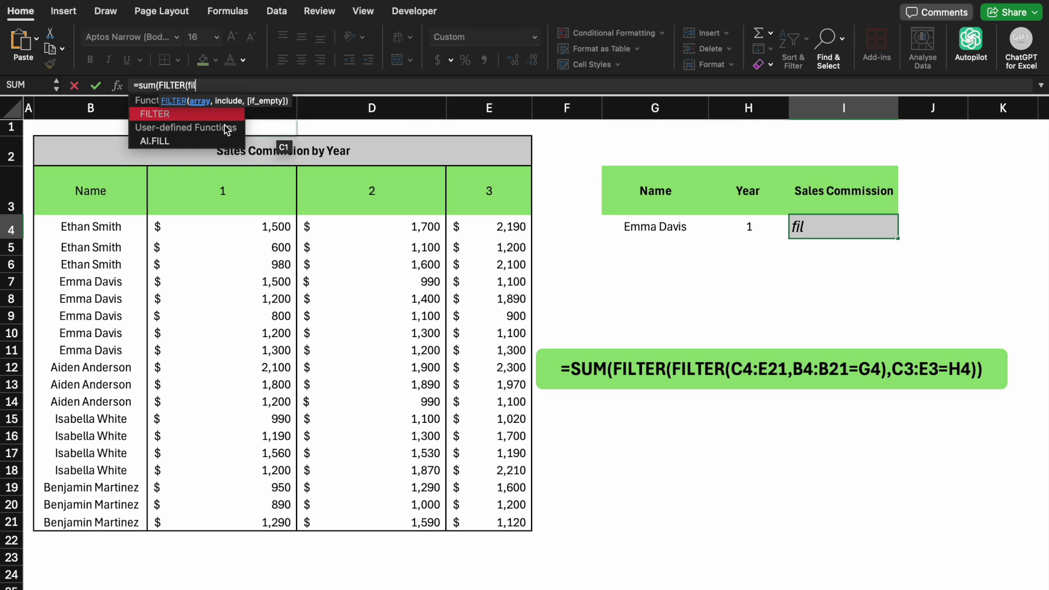
pyautogui.press('Tab')
pyautogui.click(208, 226)
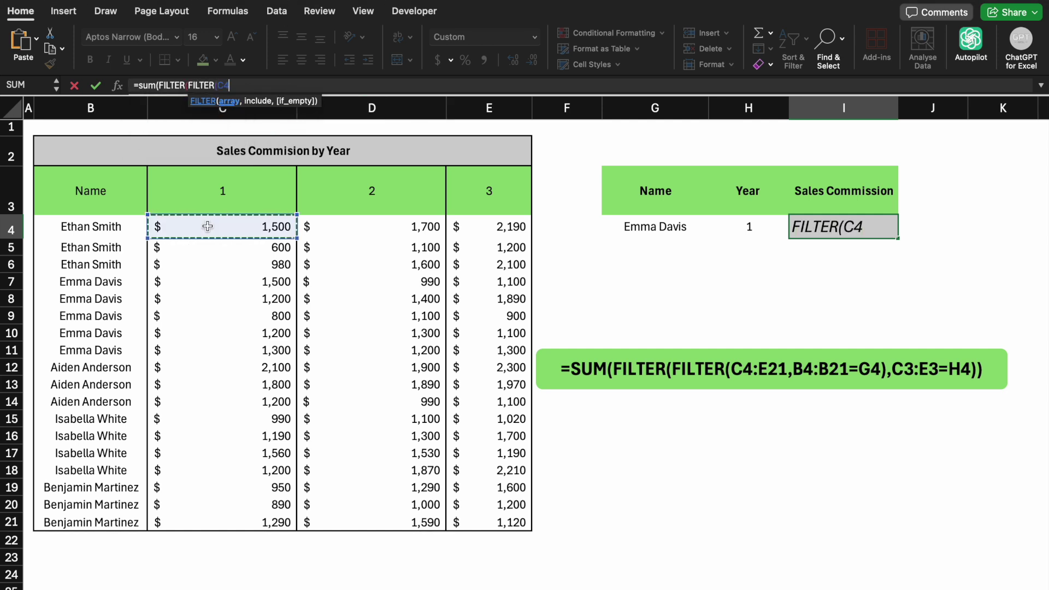
pyautogui.press('super+shift+Right')
pyautogui.press('super+shift+Down')
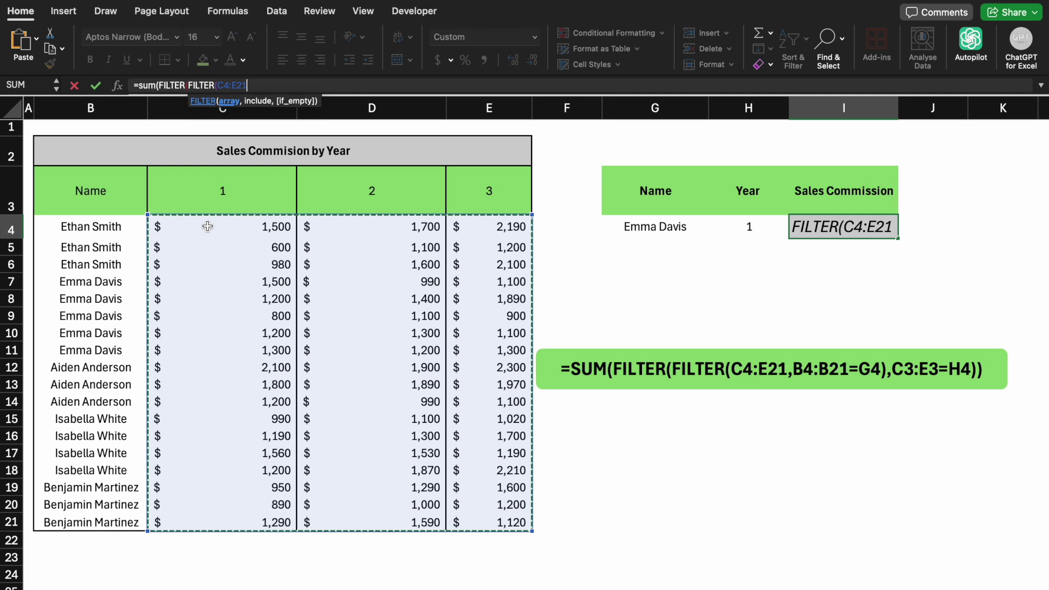
pyautogui.write(',')
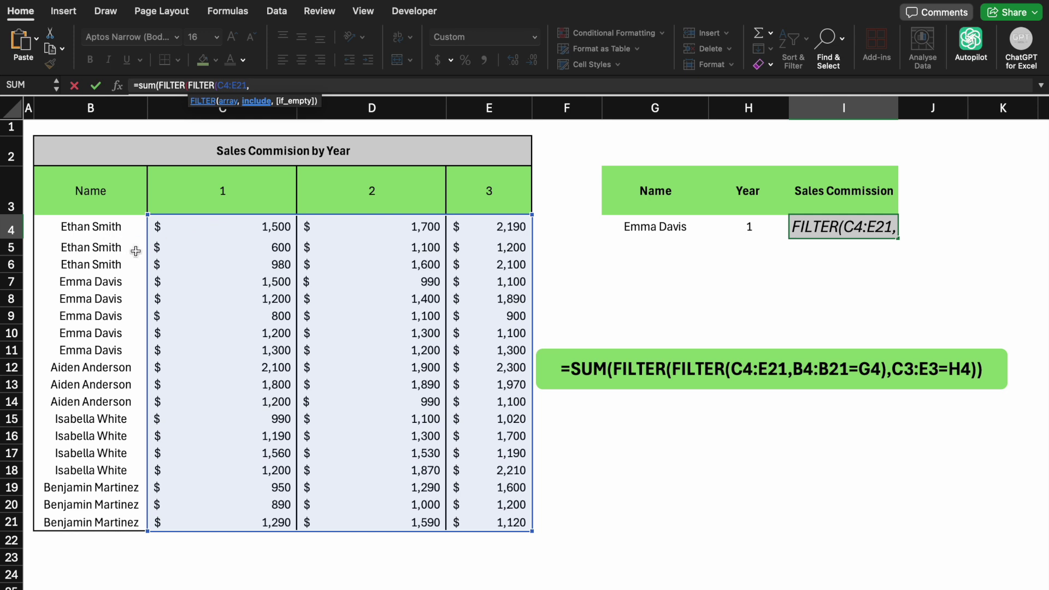
pyautogui.click(83, 234)
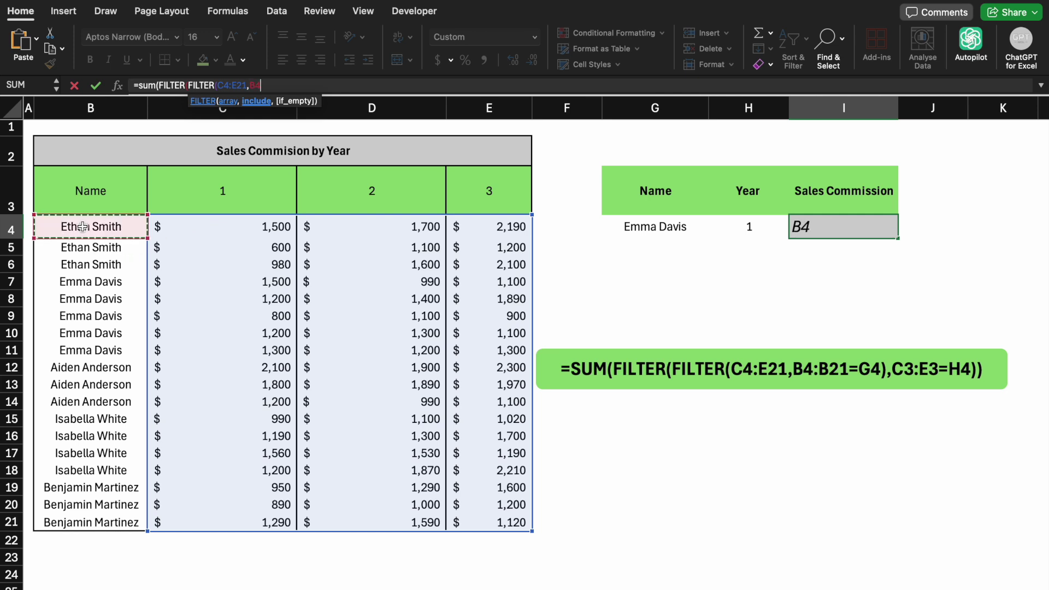
pyautogui.press('super+shift+Down')
pyautogui.write('=')
pyautogui.click(643, 227)
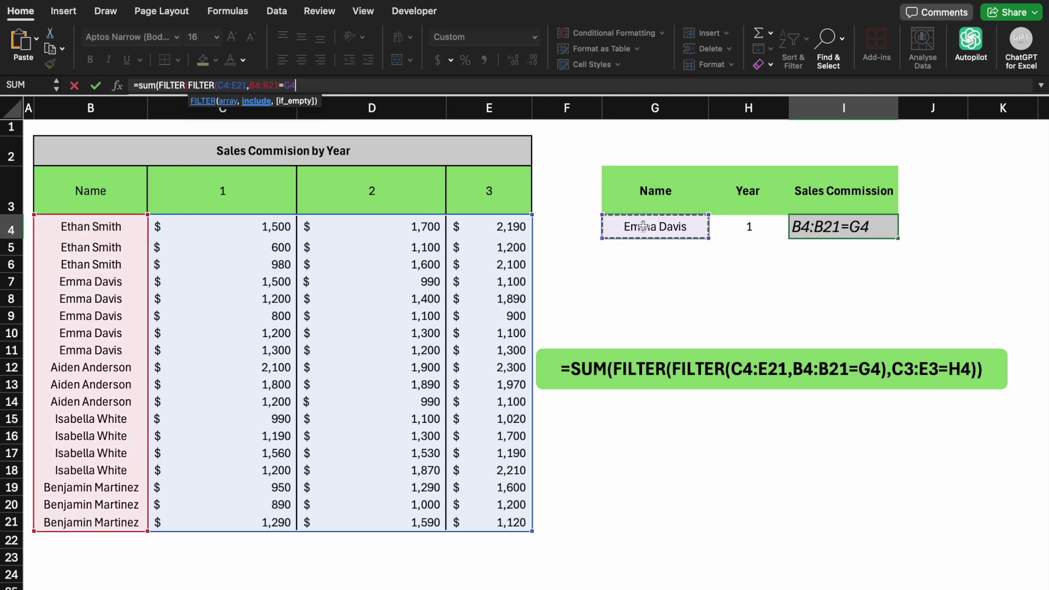
pyautogui.write('),')
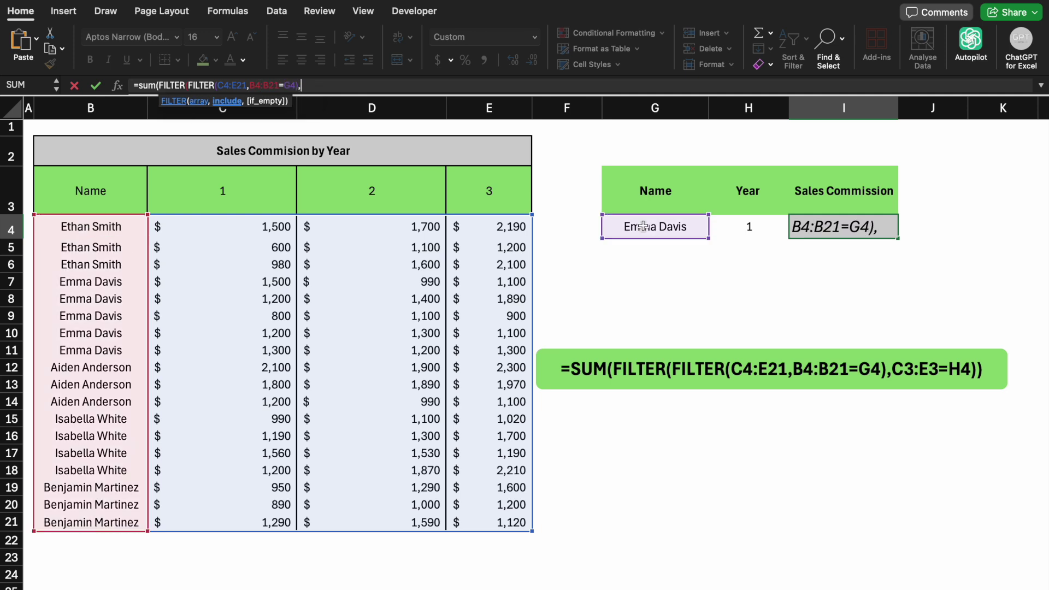
# - Add the year filter C3:E3=H4 and close the formula, totalling $6,000
pyautogui.click(244, 193)
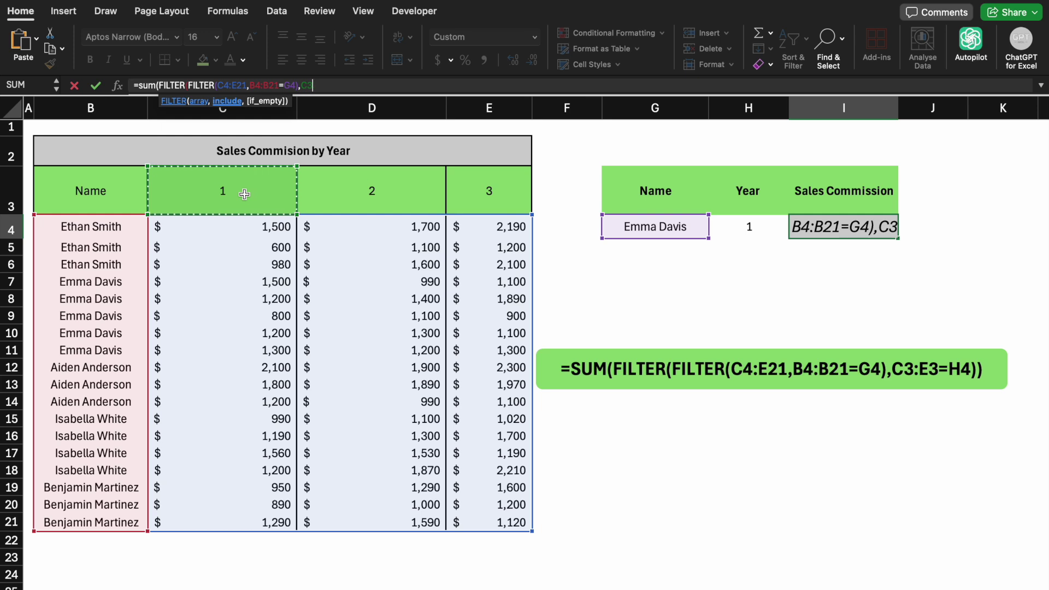
pyautogui.hotkey('shift', 'Right')
pyautogui.hotkey('shift', 'Right')
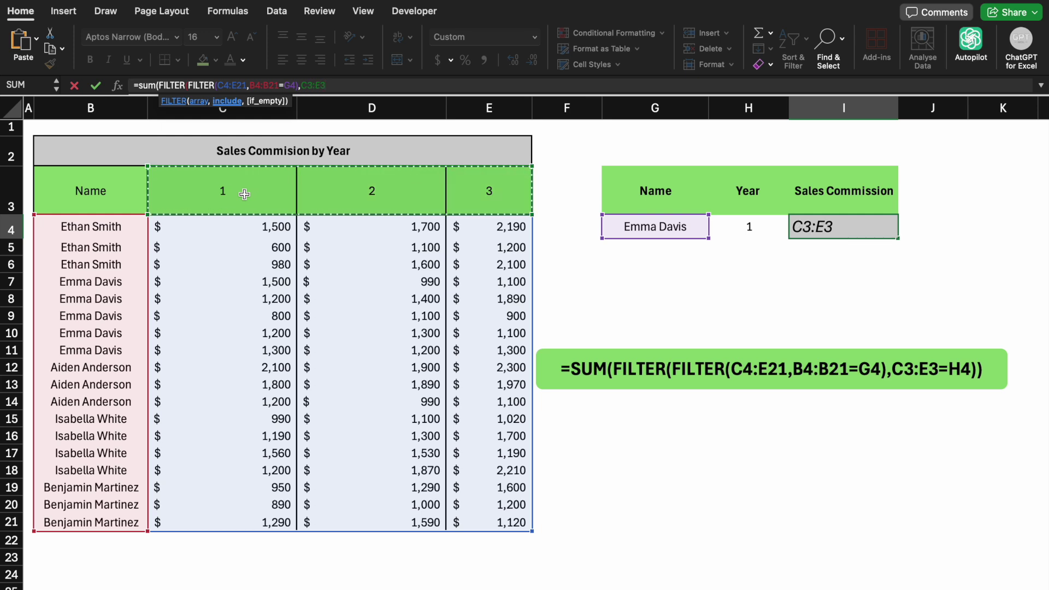
pyautogui.write('=')
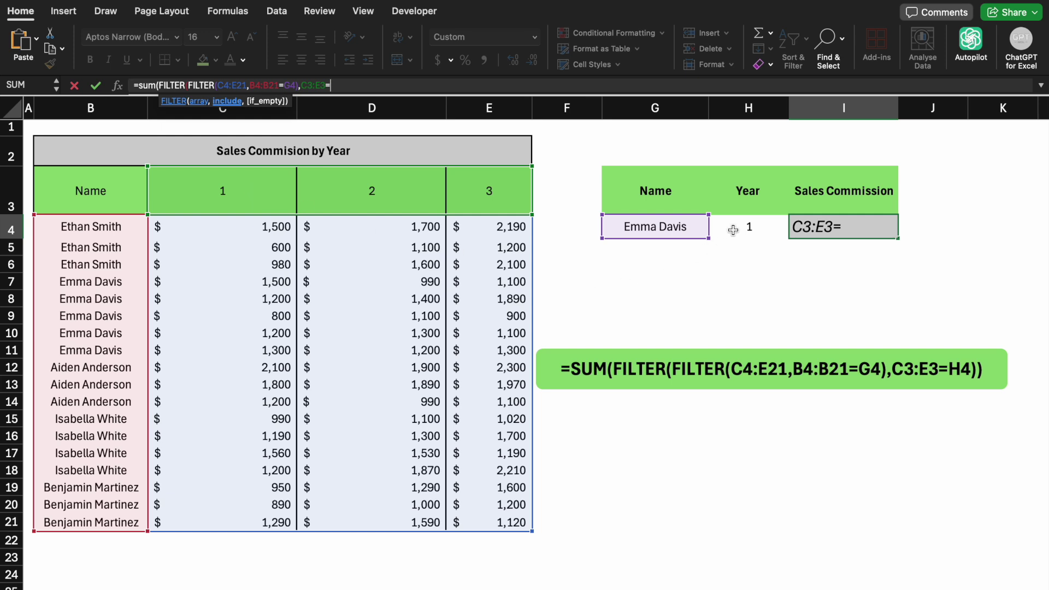
pyautogui.click(733, 226)
pyautogui.write(')')
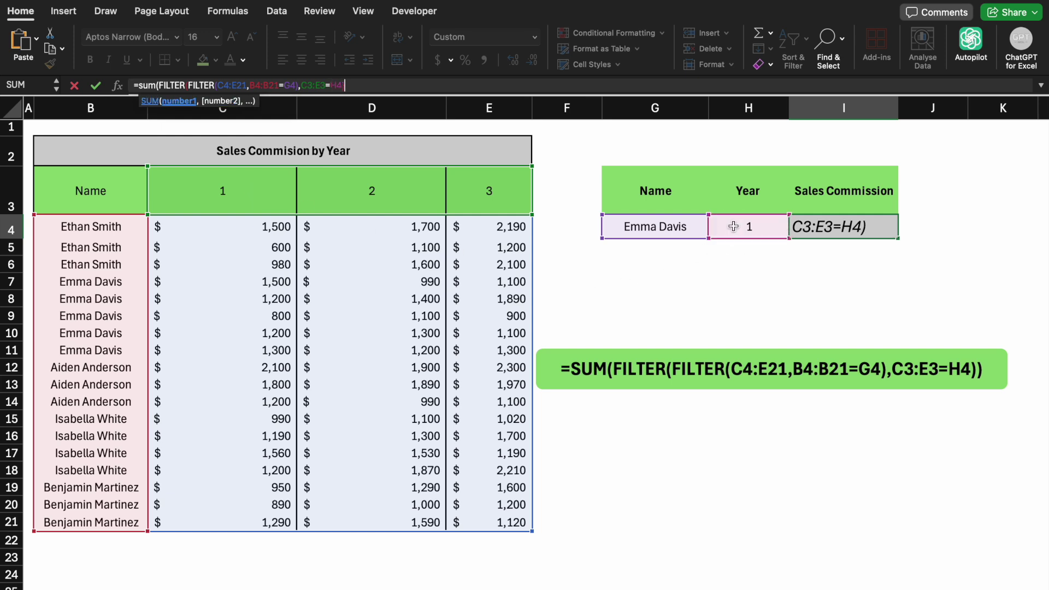
pyautogui.press('Return')
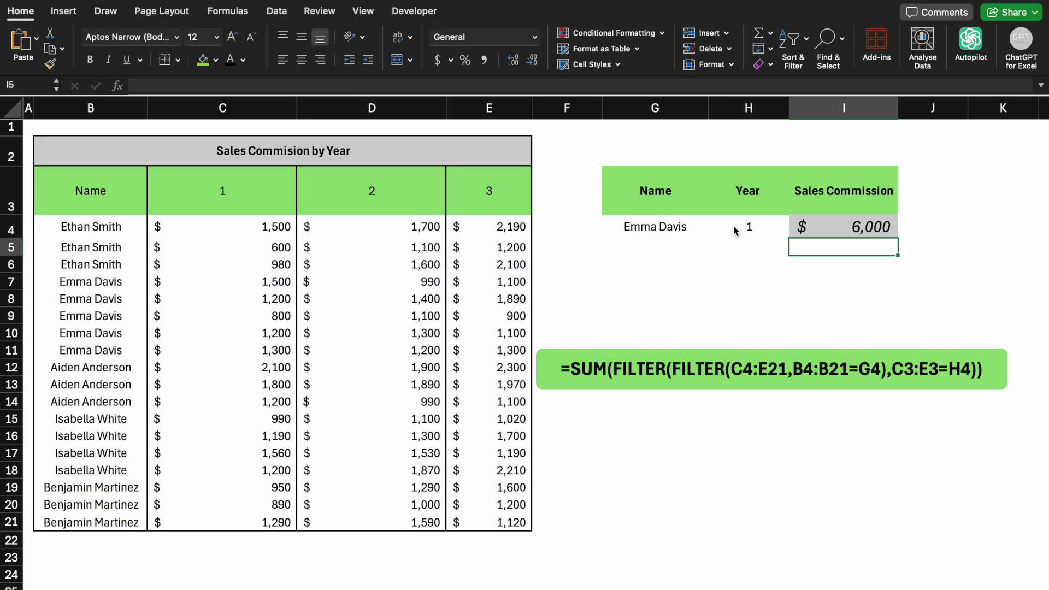
pyautogui.moveTo(726, 243)
pyautogui.mouseDown()
pyautogui.moveTo(705, 253)
pyautogui.moveTo(720, 256)
pyautogui.mouseUp()
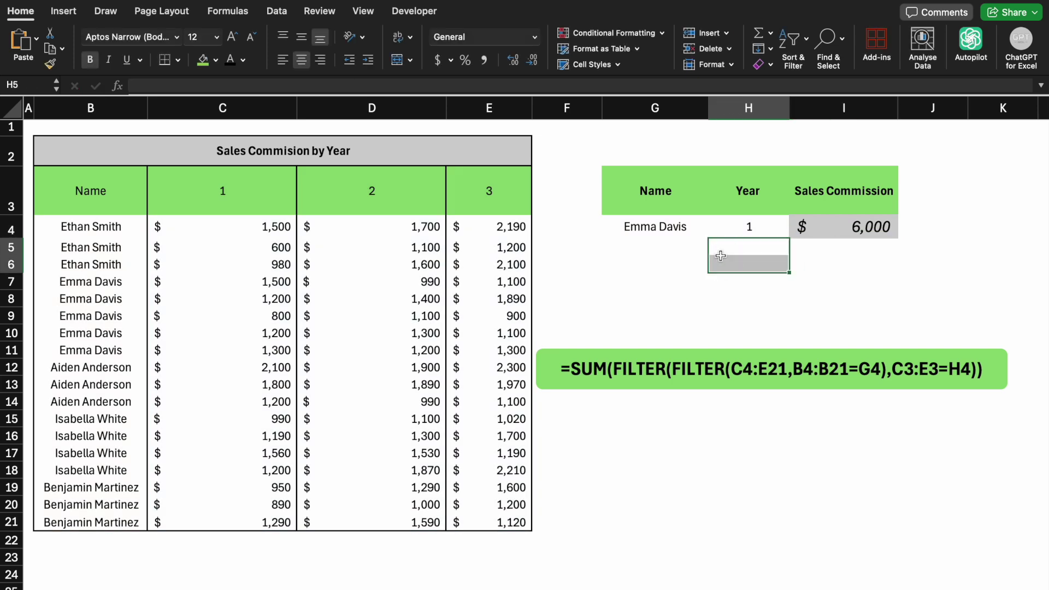
pyautogui.click(829, 260)
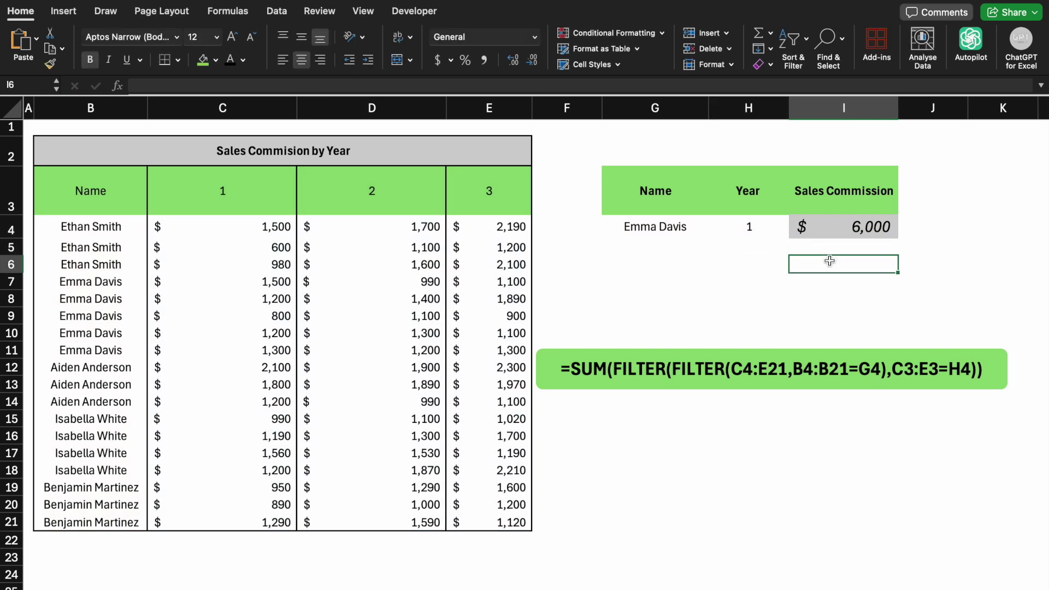
pyautogui.click(251, 315)
pyautogui.moveTo(249, 281); pyautogui.dragTo(244, 343)
pyautogui.click(742, 230)
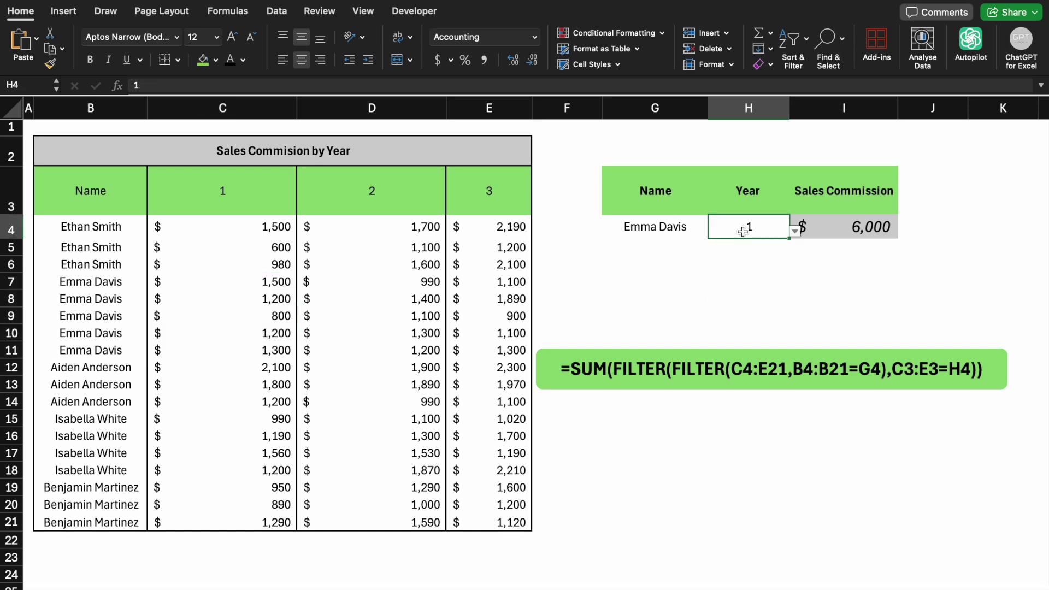
pyautogui.click(672, 228)
pyautogui.click(713, 233)
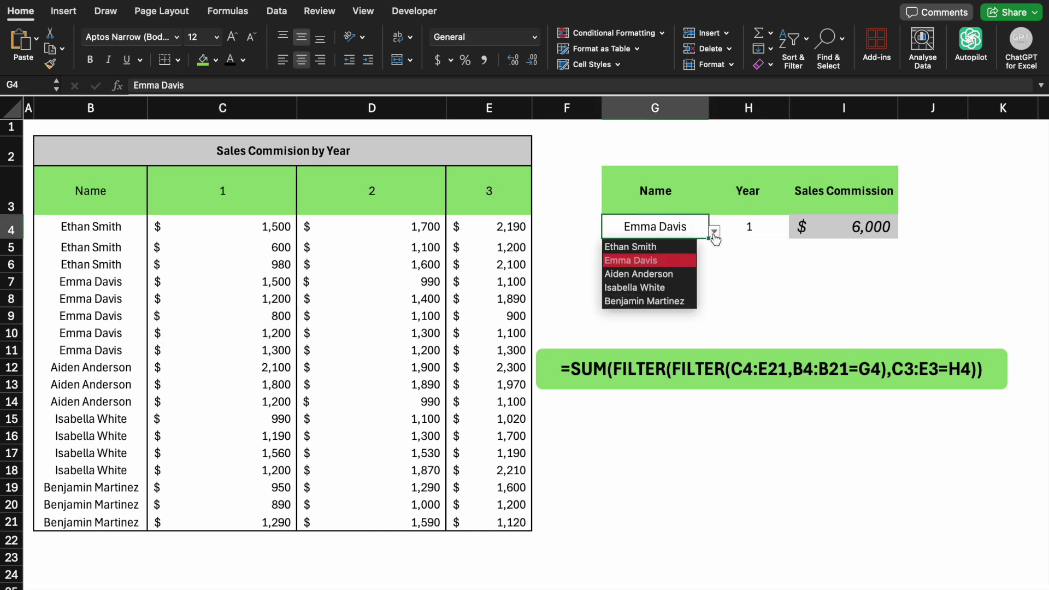
pyautogui.click(664, 275)
pyautogui.click(663, 276)
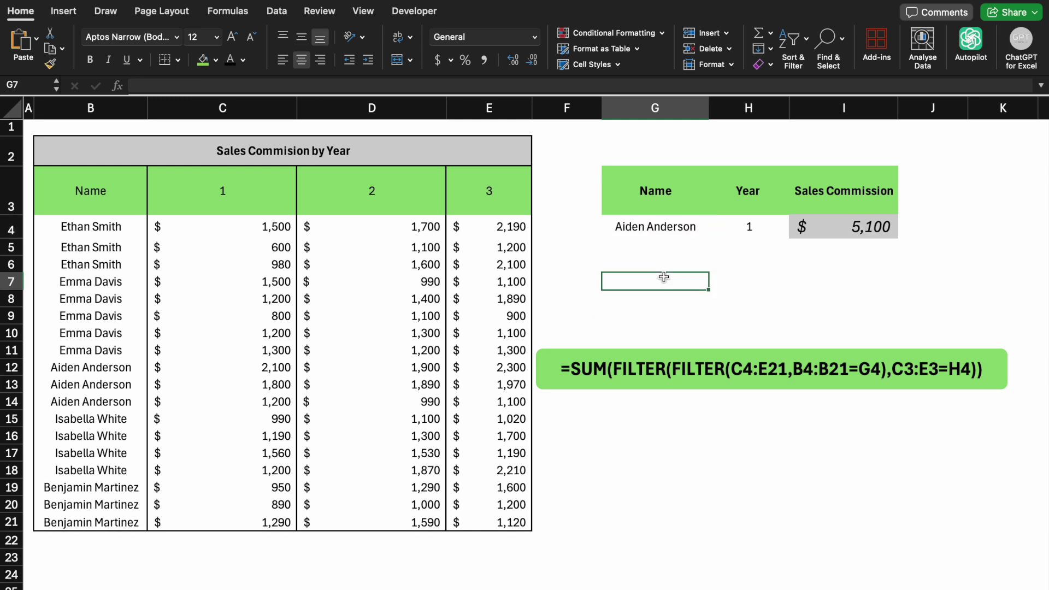
pyautogui.click(236, 368)
pyautogui.moveTo(236, 368); pyautogui.dragTo(236, 399)
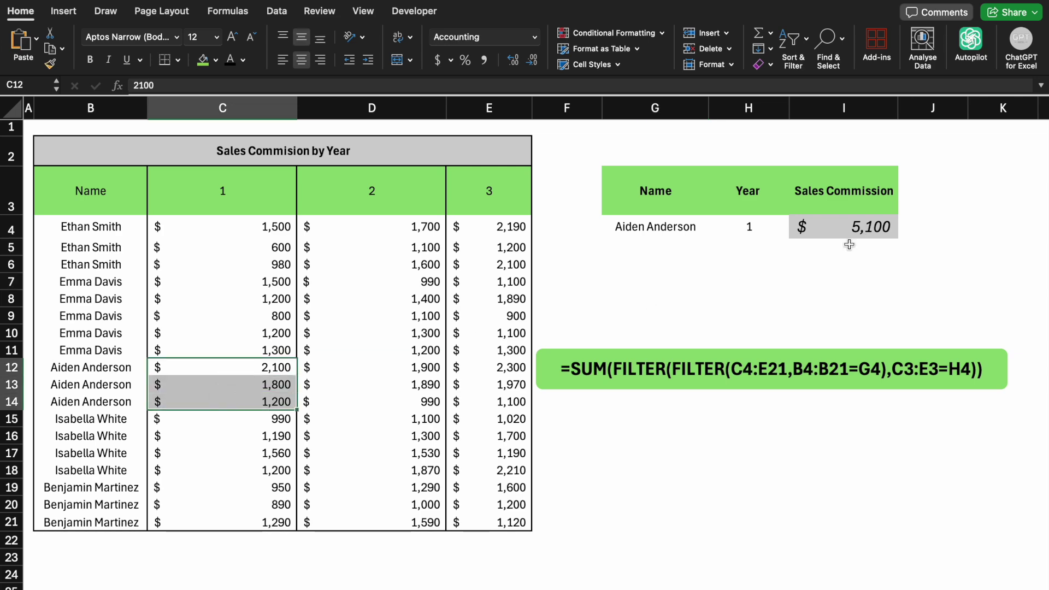